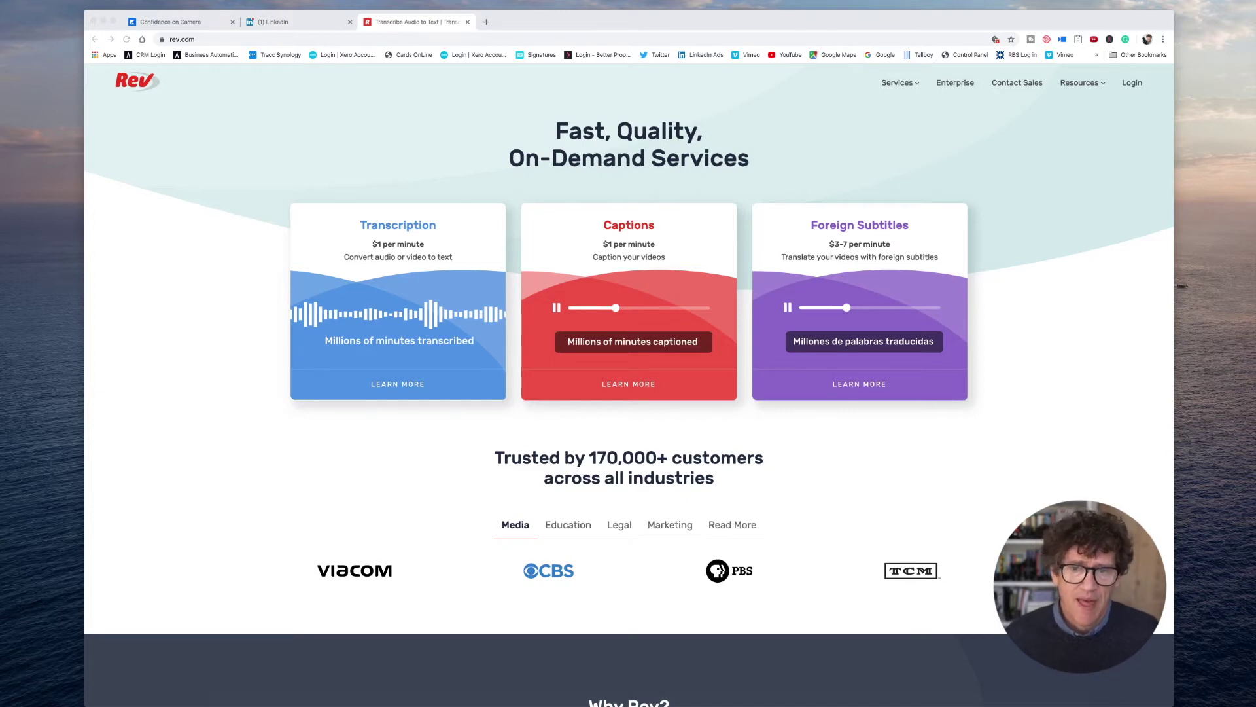
# Sign in to the Rev account with the prefilled login details.
pyautogui.click(841, 491)
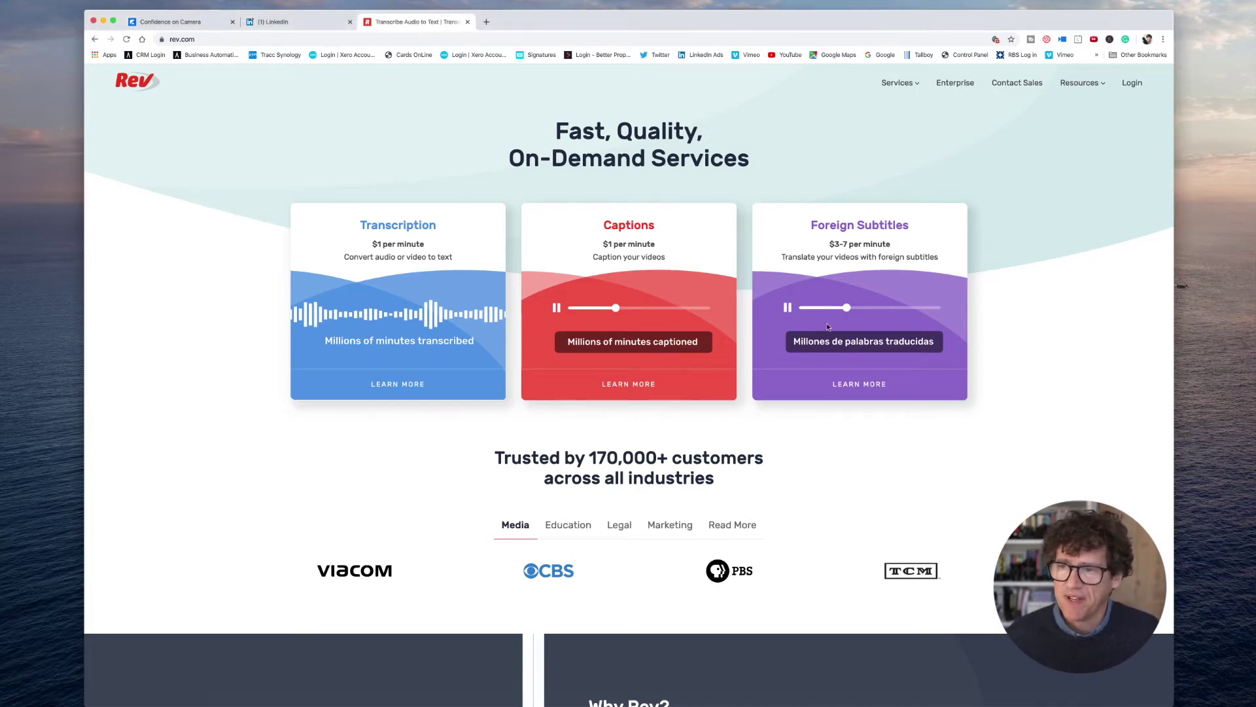
pyautogui.click(1129, 85)
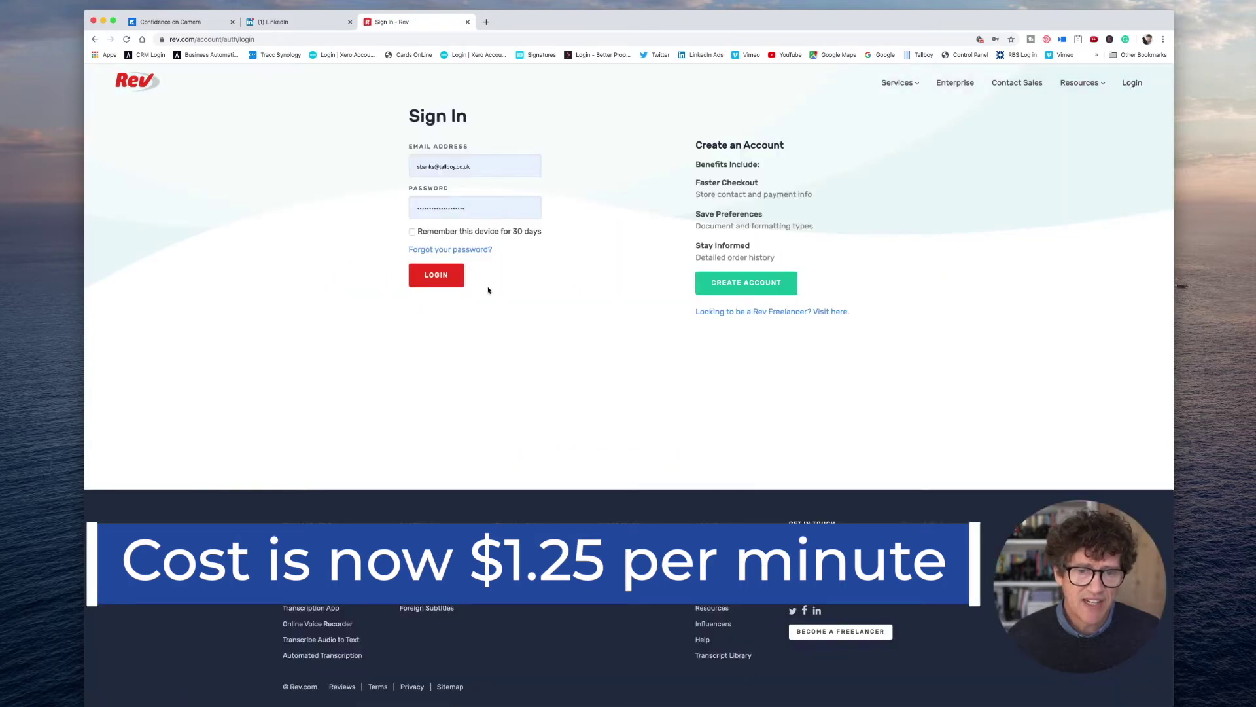
pyautogui.click(450, 285)
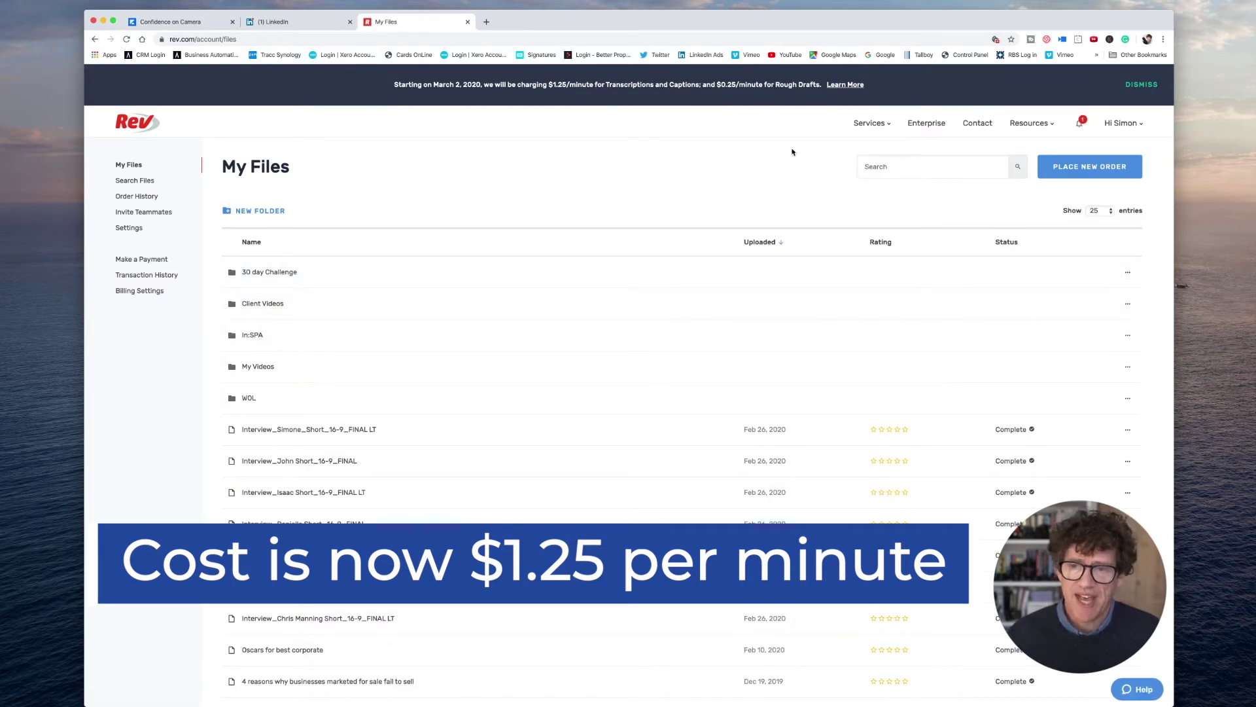
# Check the per-minute prices of the services and start a new Captions order.
pyautogui.moveTo(872, 127)
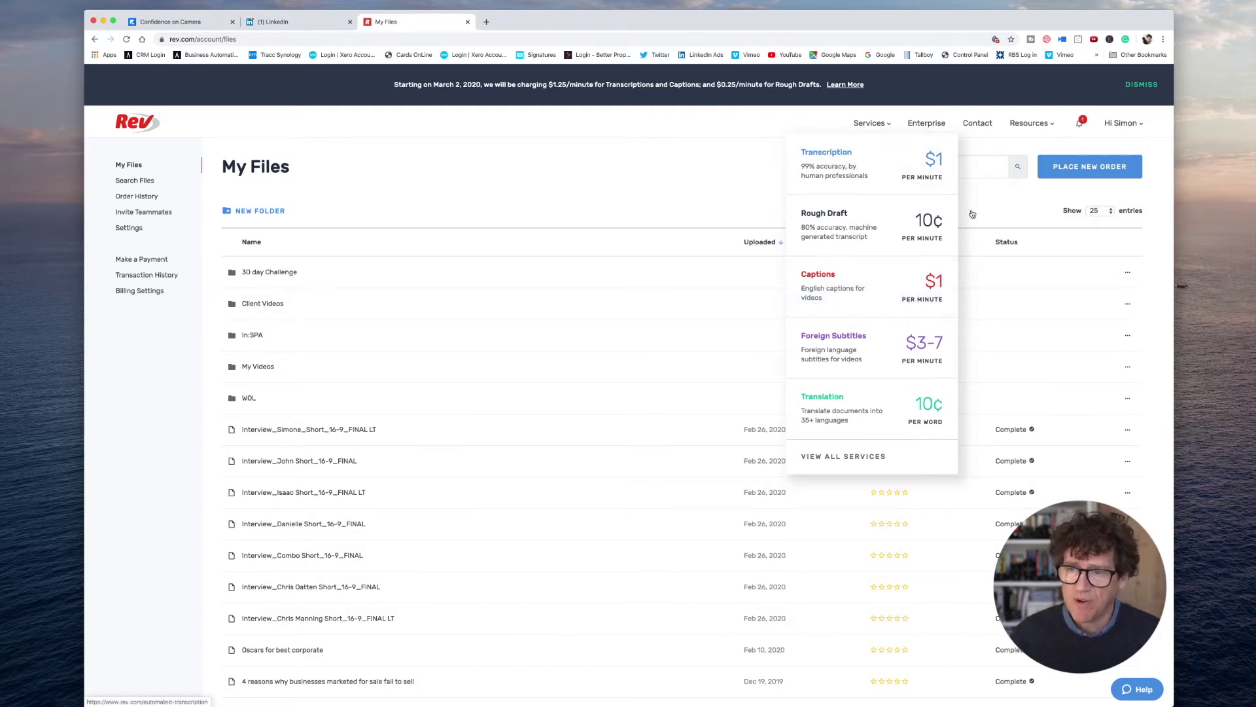
pyautogui.click(1074, 169)
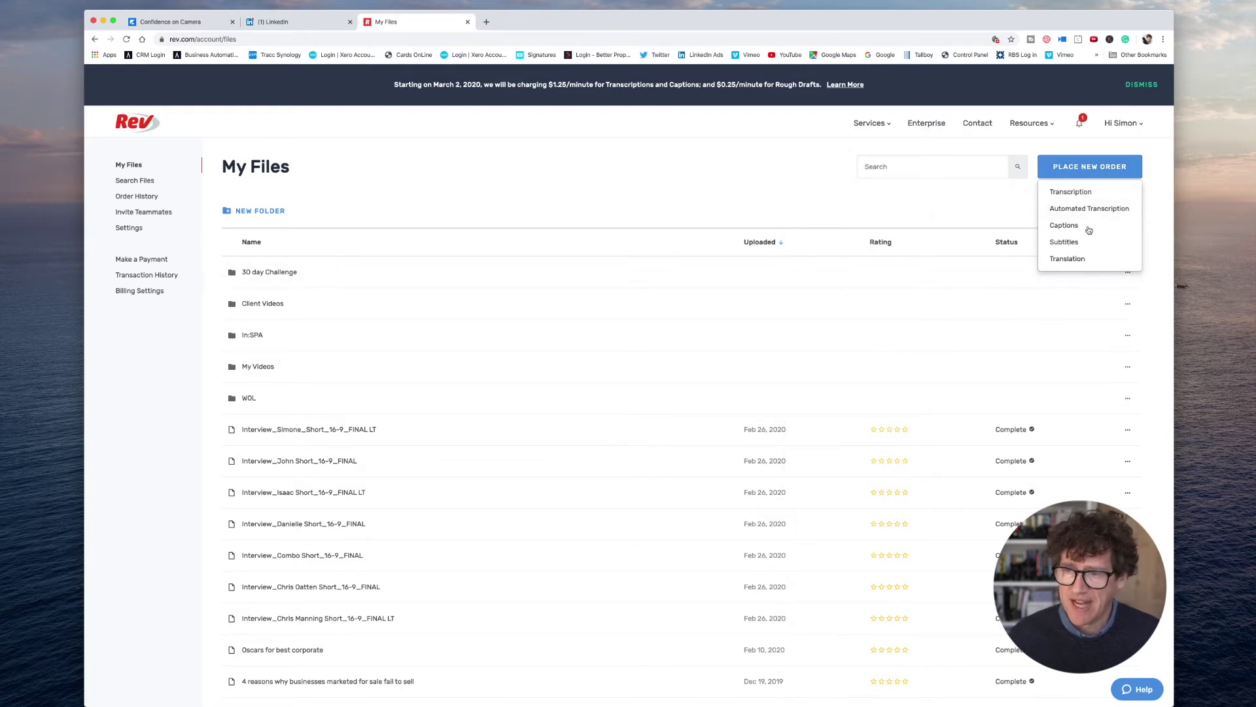
pyautogui.click(1064, 226)
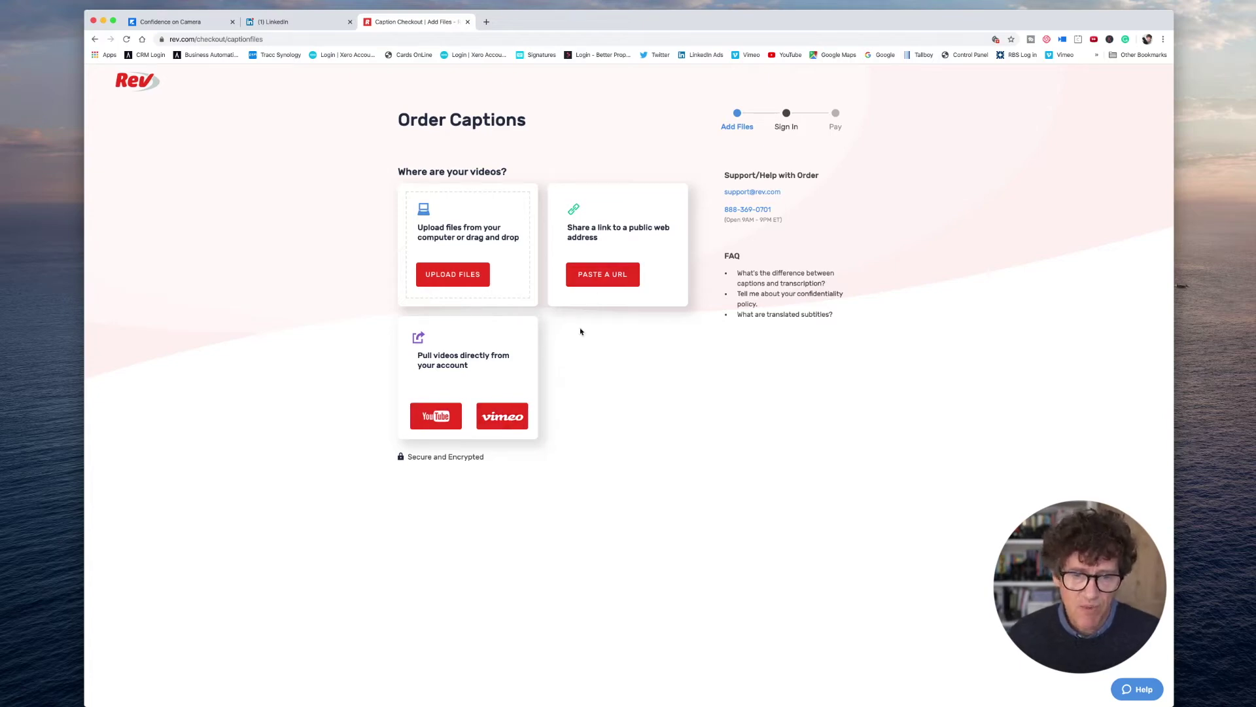
# Add the Best Corporate Video Oscar video from Vimeo to the captions order and proceed to checkout.
pyautogui.click(509, 419)
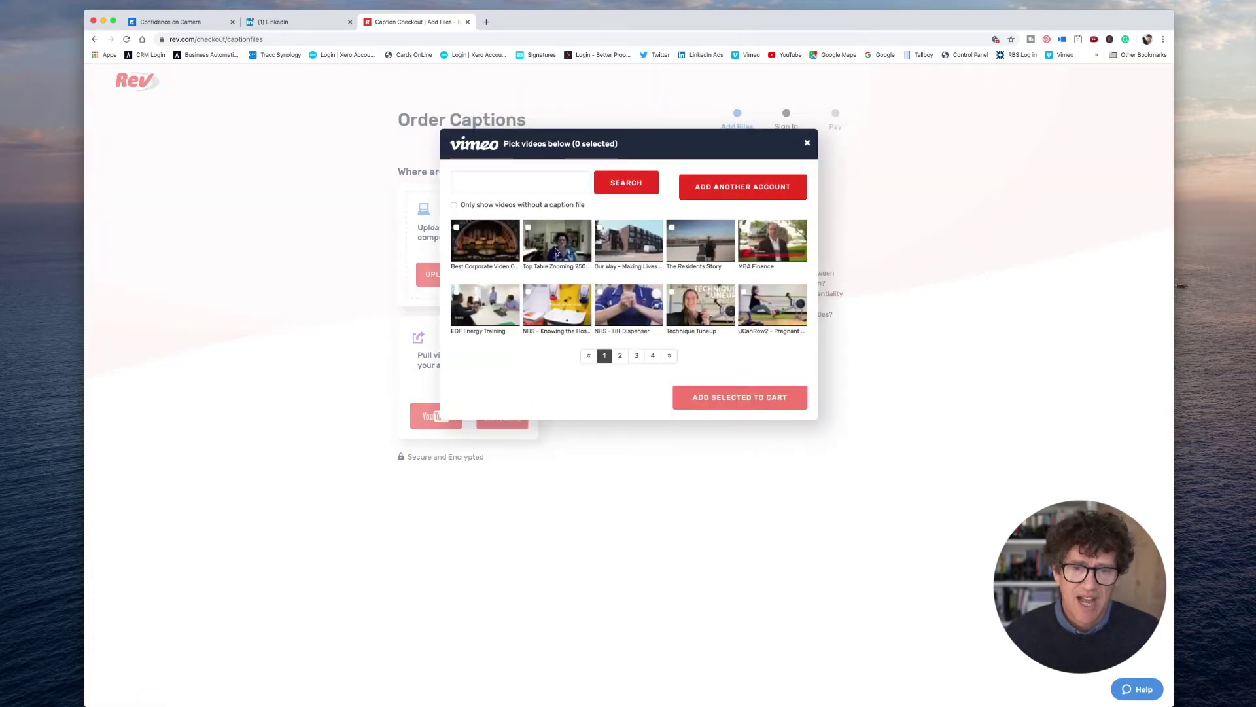
pyautogui.click(457, 228)
pyautogui.click(746, 396)
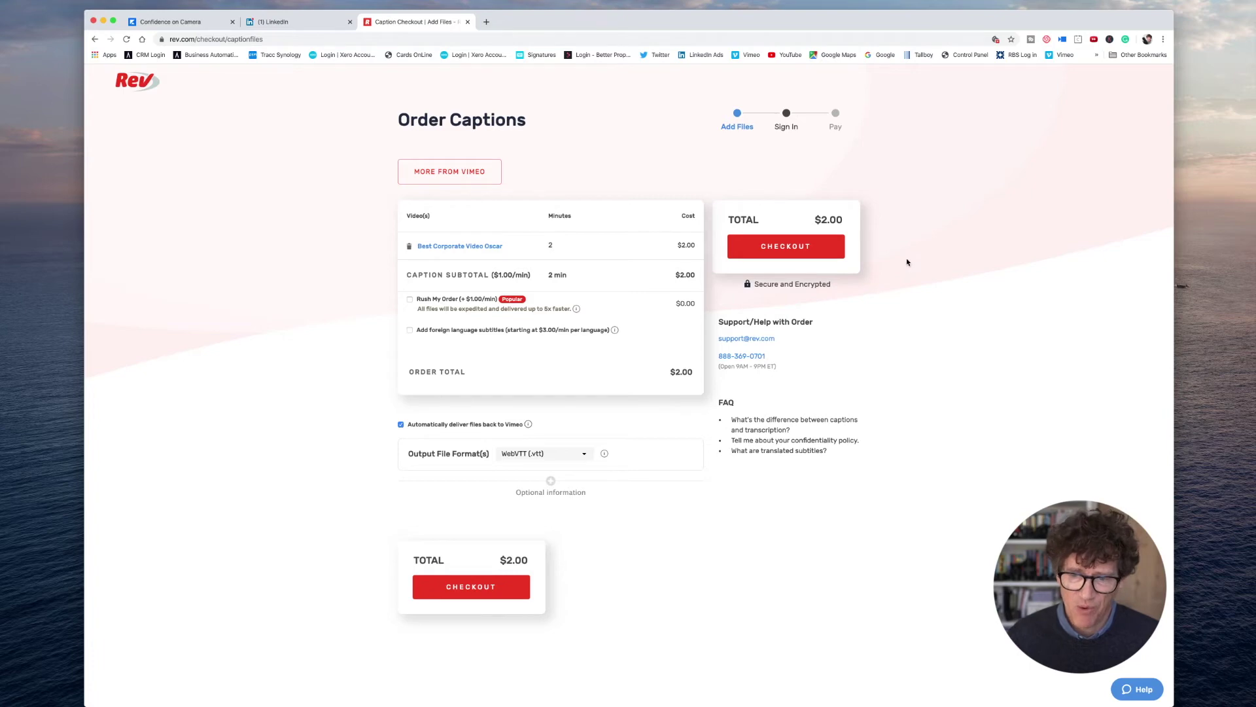
pyautogui.click(798, 250)
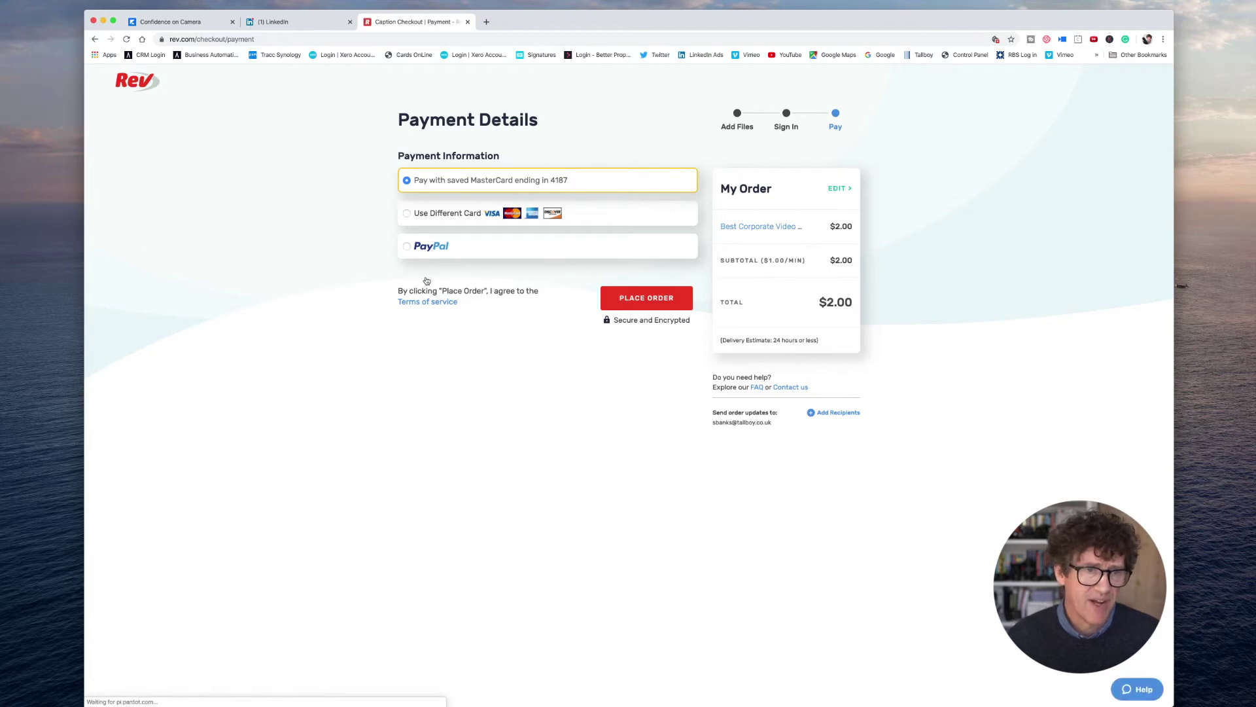
# Leave the checkout, open the Oscars for best corporate file in the caption editor and pause its playback.
pyautogui.click(133, 85)
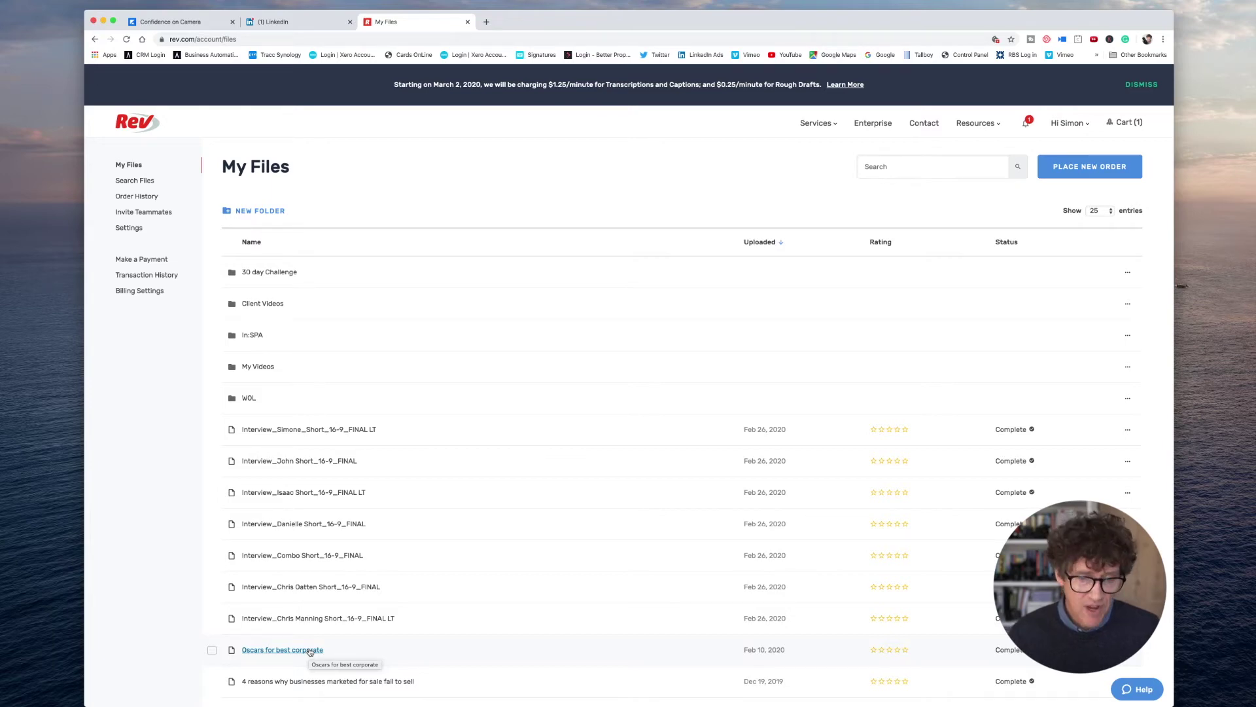
pyautogui.click(310, 650)
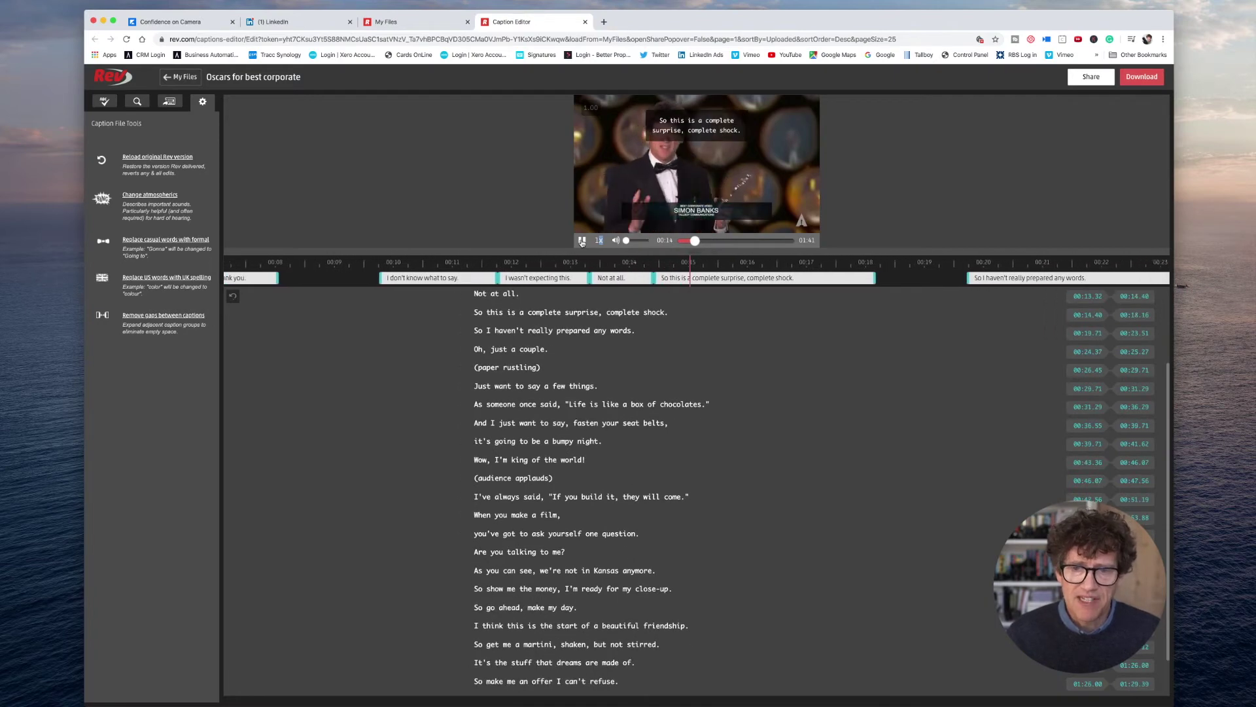
pyautogui.click(581, 241)
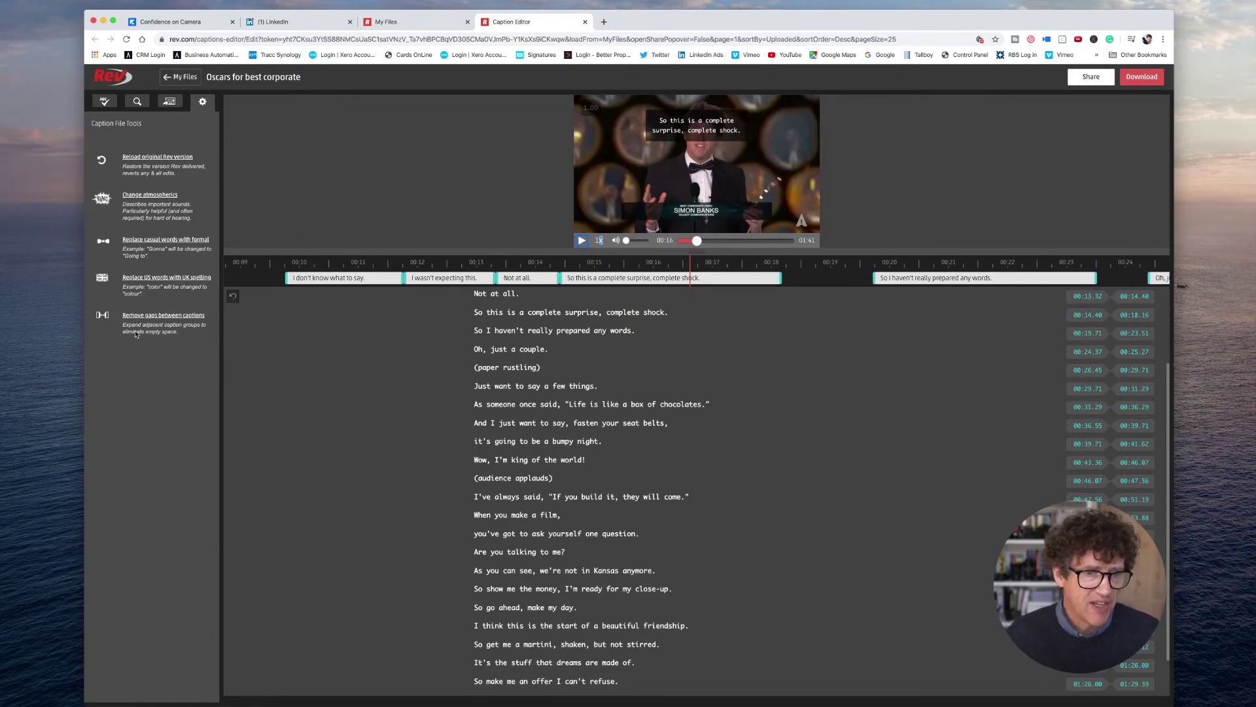
# Replace US words with UK spelling and casual words with formal ones throughout the captions.
pyautogui.click(146, 278)
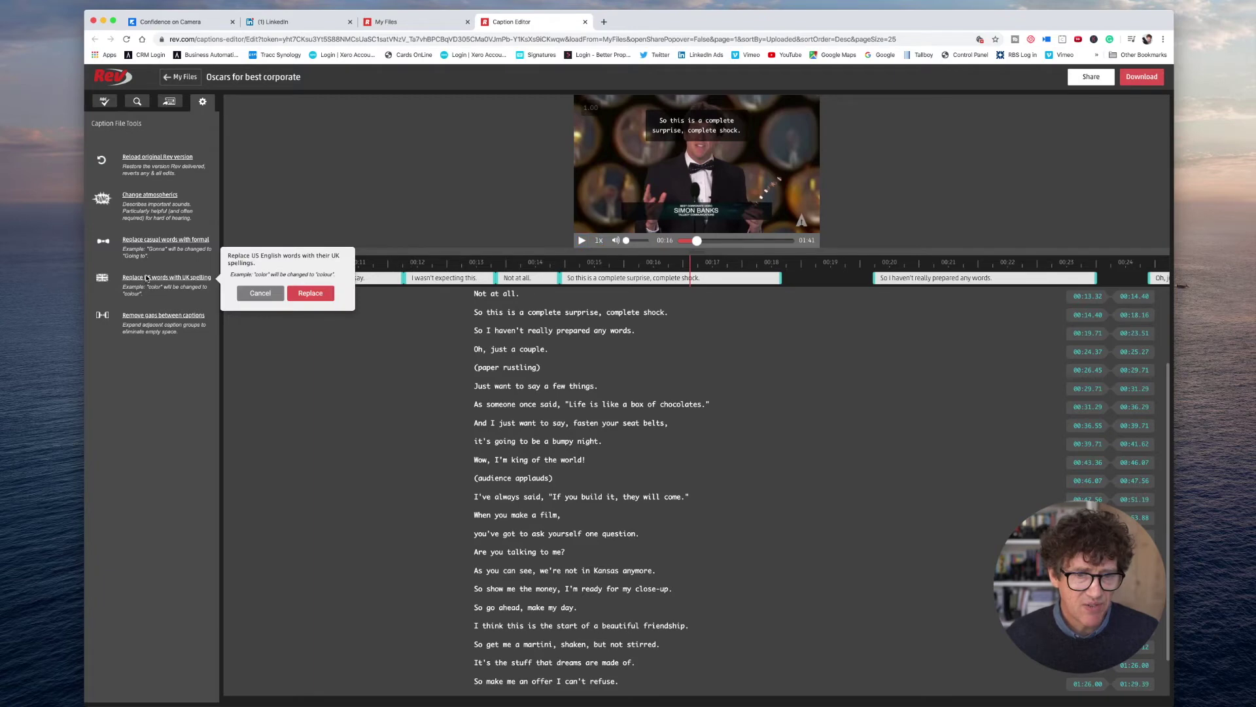
pyautogui.click(320, 294)
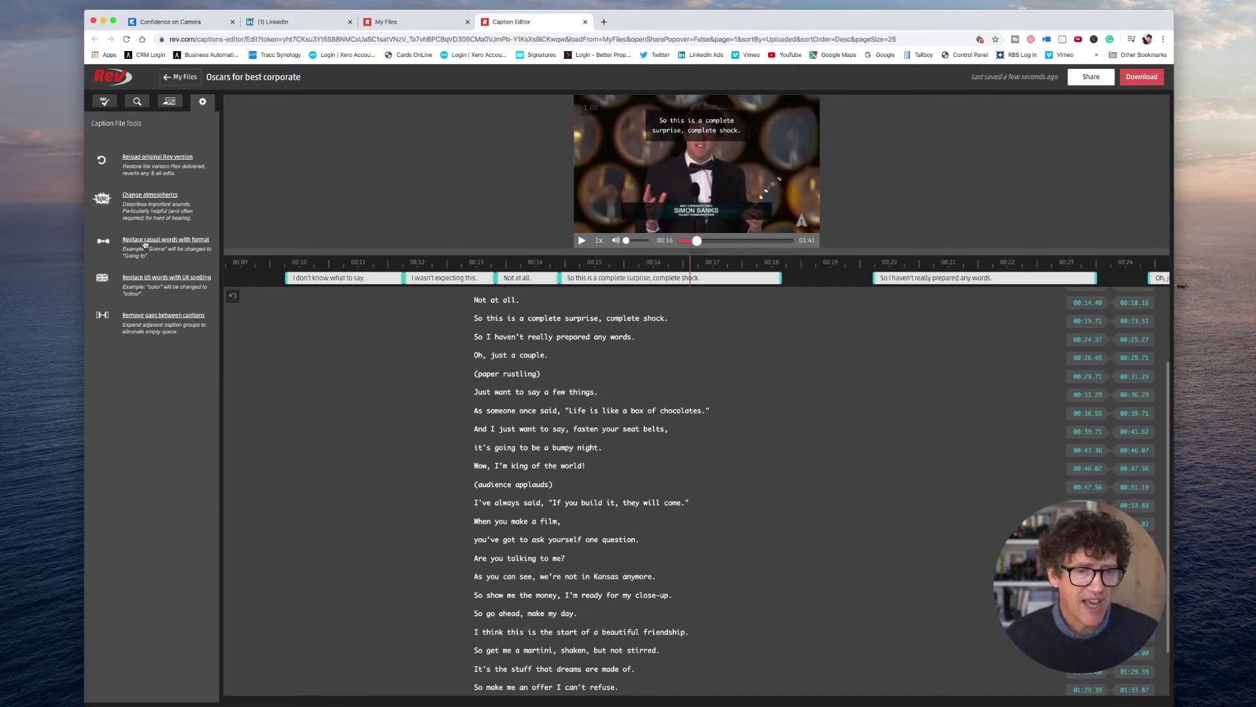
pyautogui.click(208, 242)
pyautogui.click(310, 265)
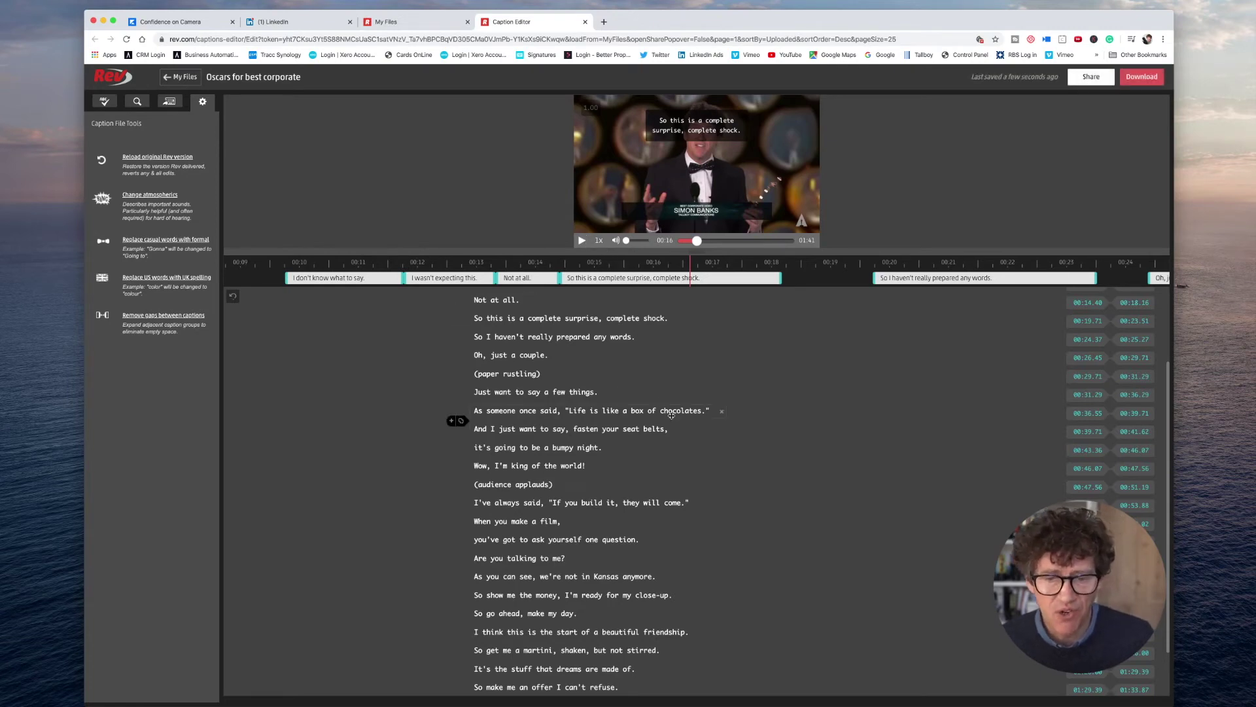
# Review the caption lines against the video, including "Life is like a box of chocolates" and "Just want to say a few things".
pyautogui.scroll(-1, 672, 416)
pyautogui.click(645, 382)
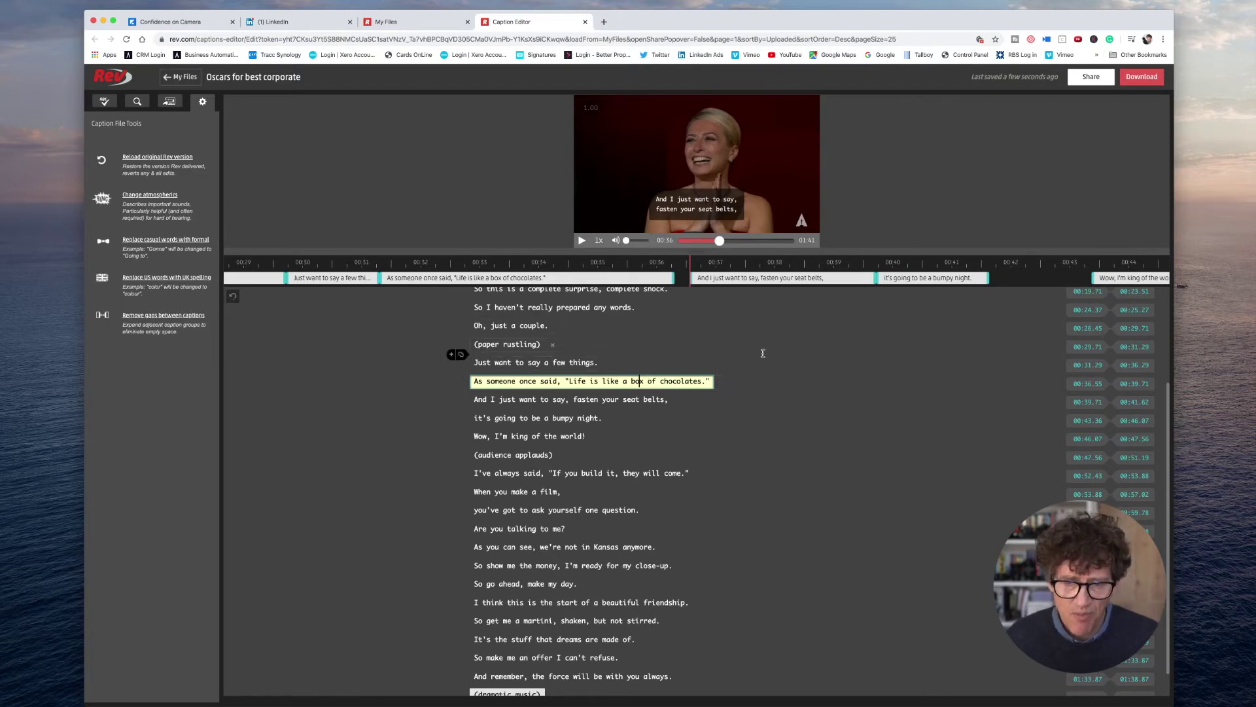
pyautogui.click(566, 363)
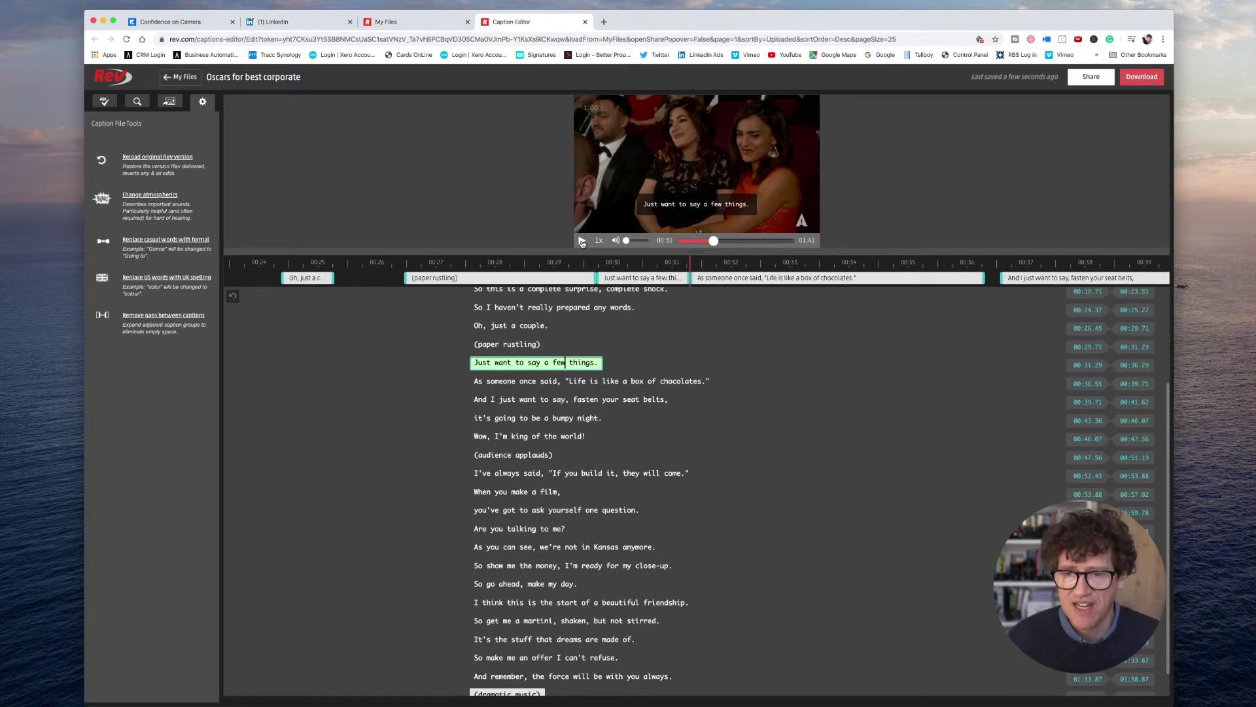
pyautogui.scroll(-3, 739, 430)
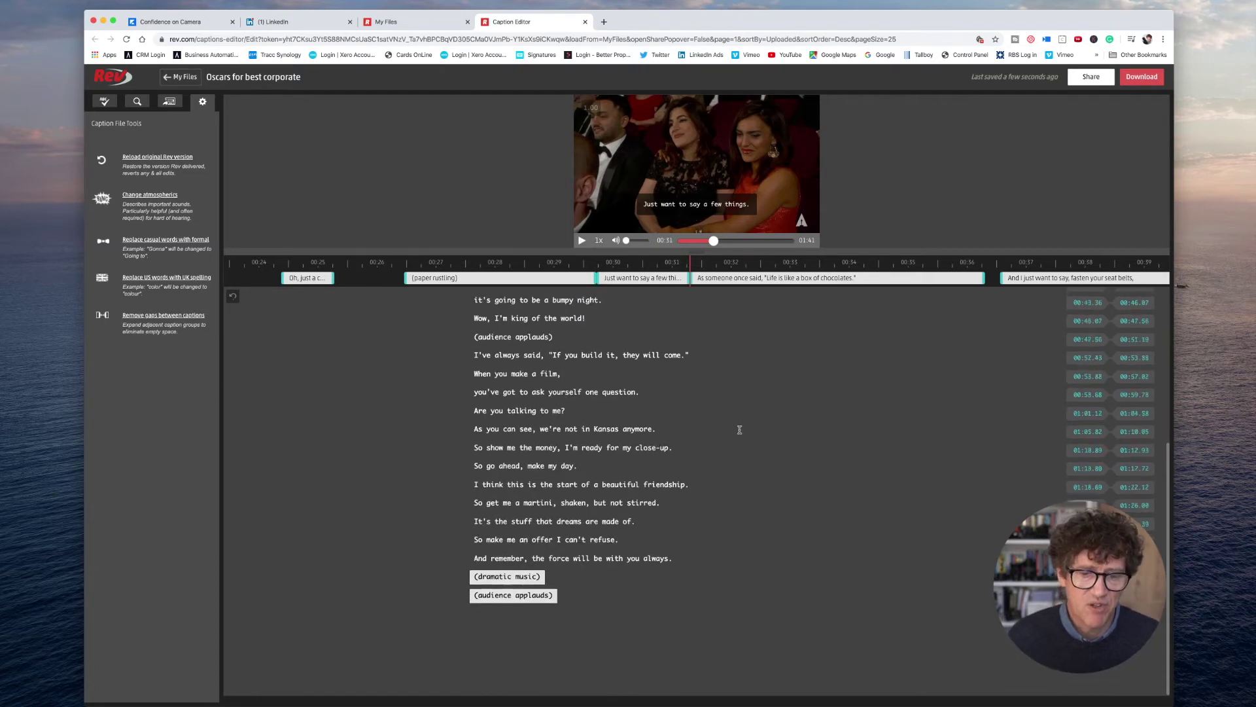
pyautogui.scroll(10, 738, 430)
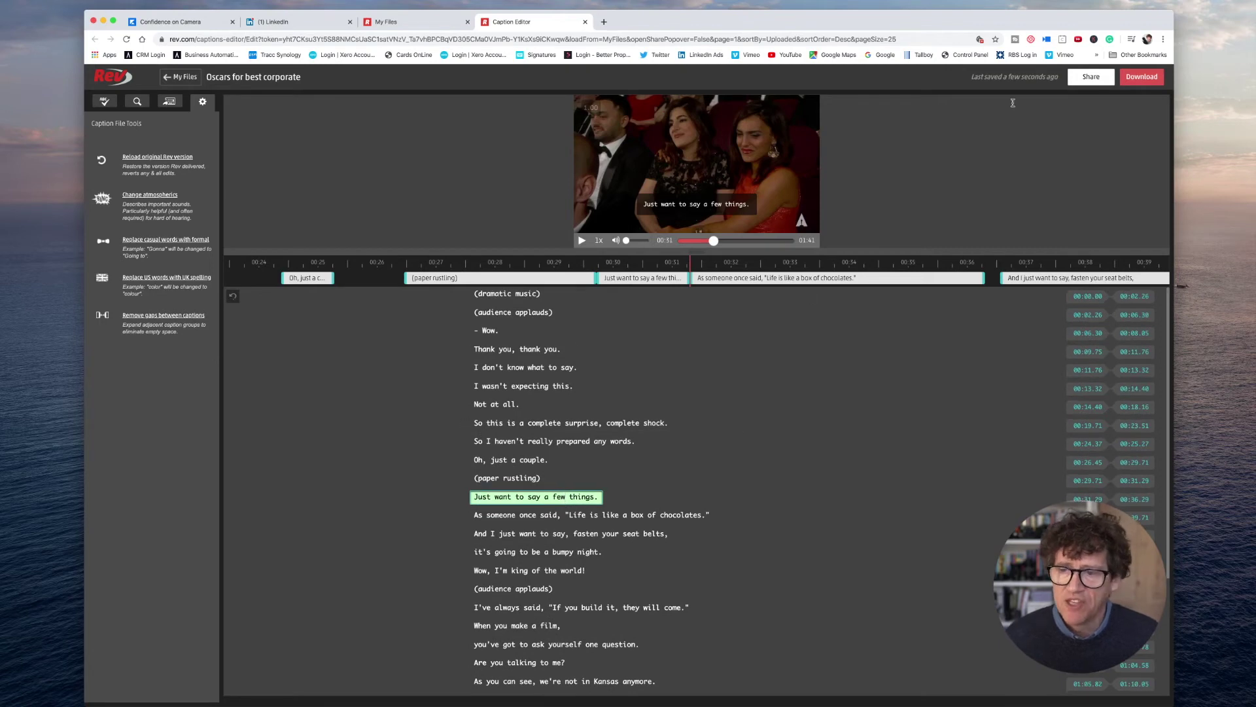
# Download the captions as SubRip (.srt), Transcript (.txt) and Facebook ready SubRip (.srt) files.
pyautogui.click(1141, 78)
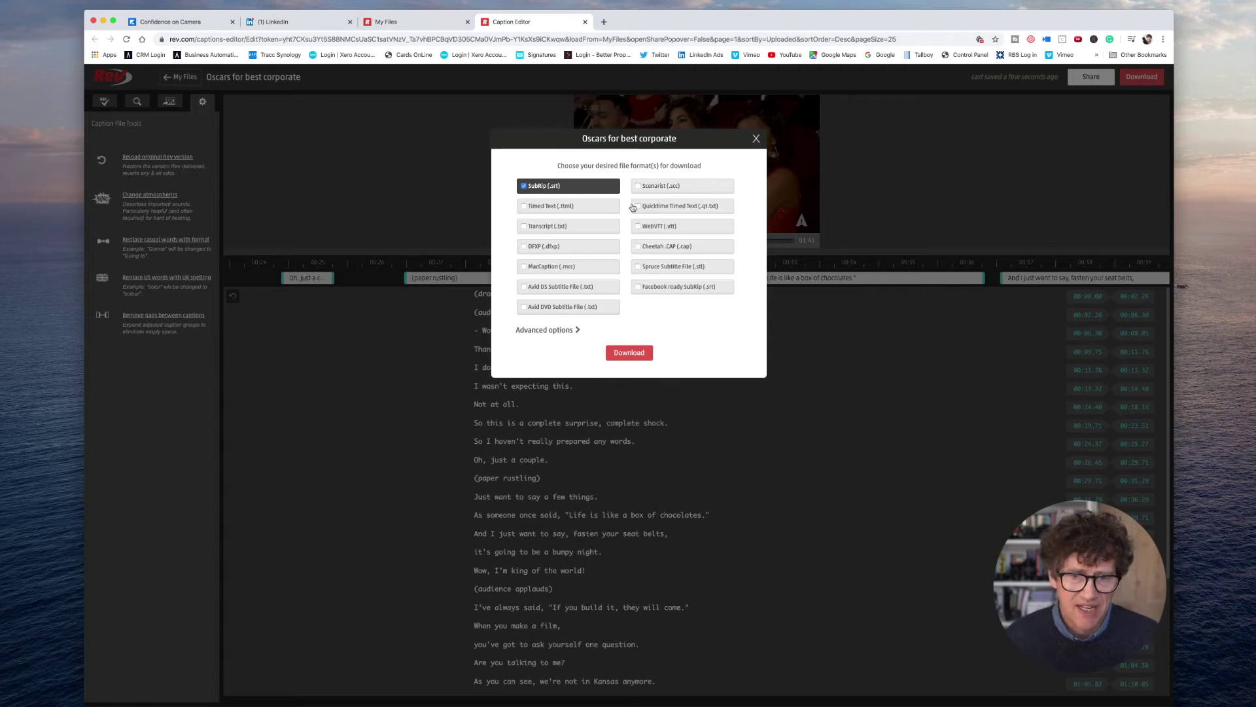
pyautogui.click(531, 227)
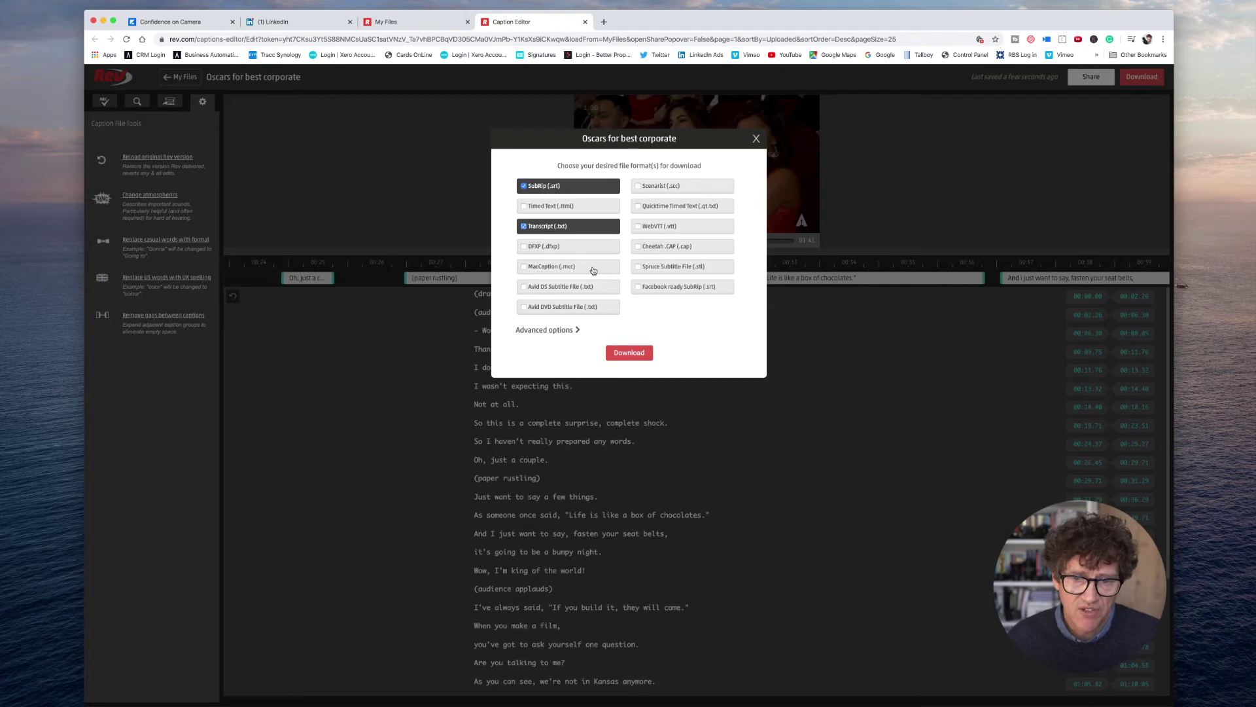
pyautogui.click(640, 290)
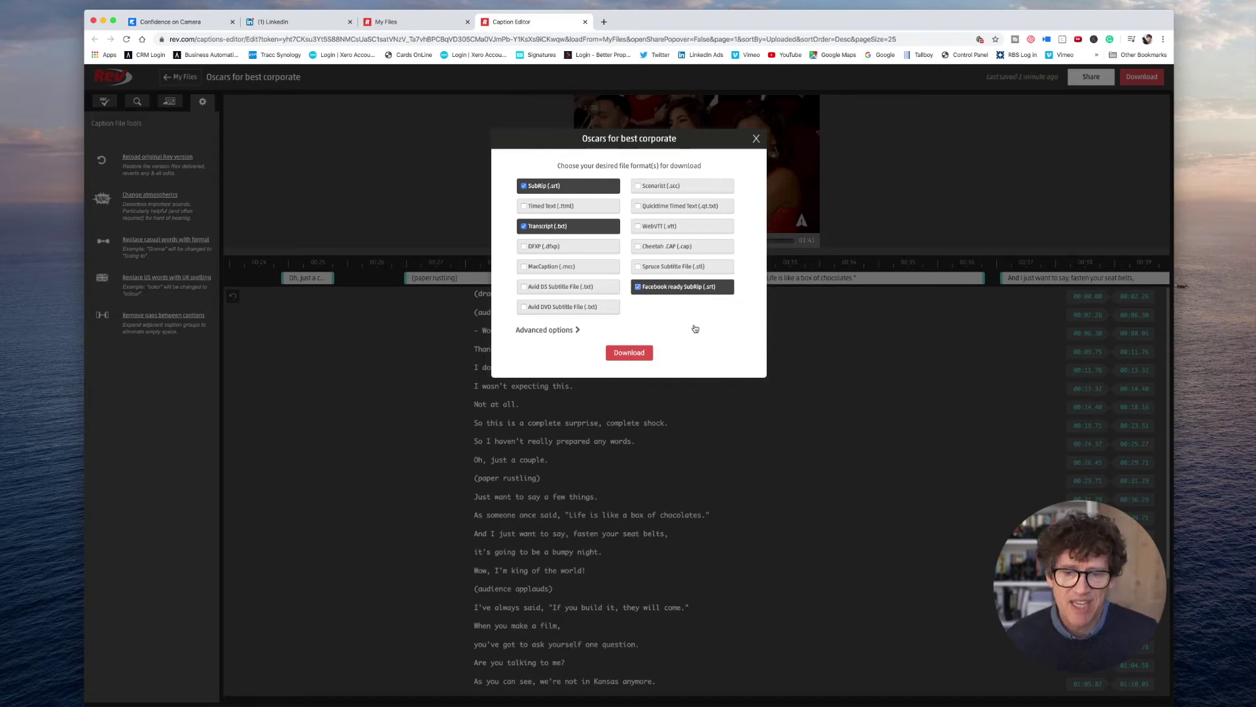
pyautogui.click(643, 353)
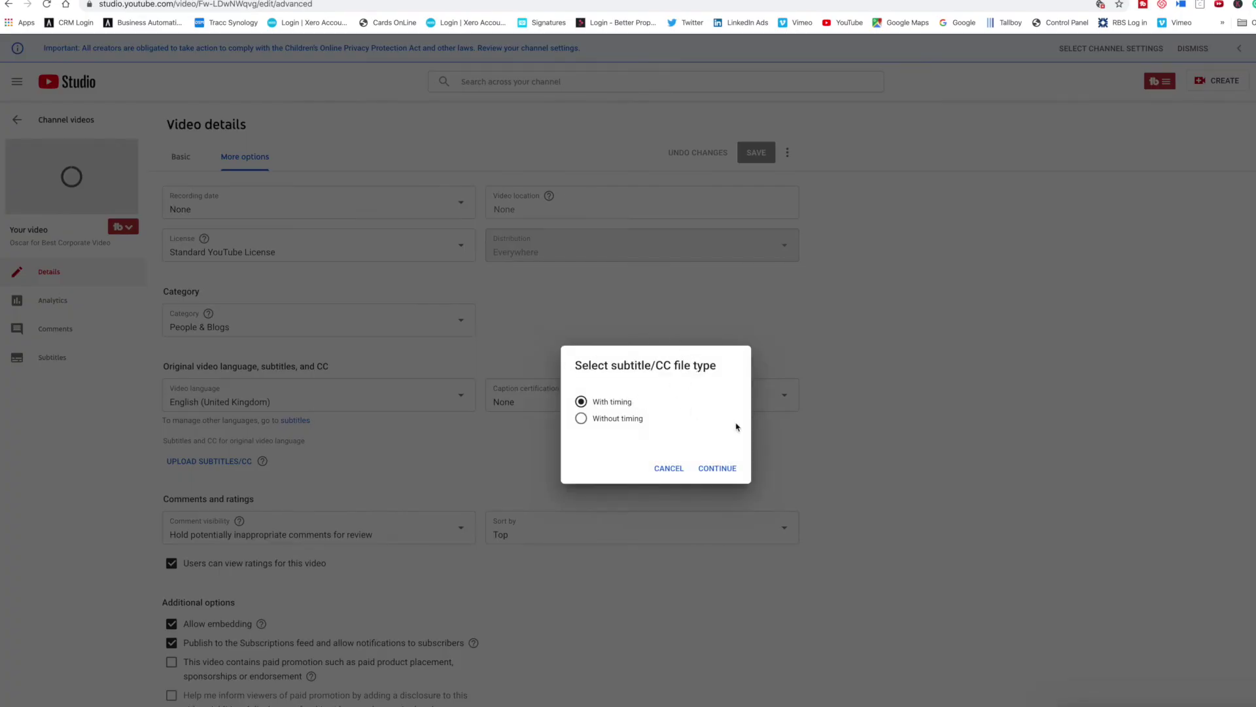
# In YouTube Studio, upload Oscars for best corporate.srt as a subtitle file with timing for the video.
pyautogui.click(812, 399)
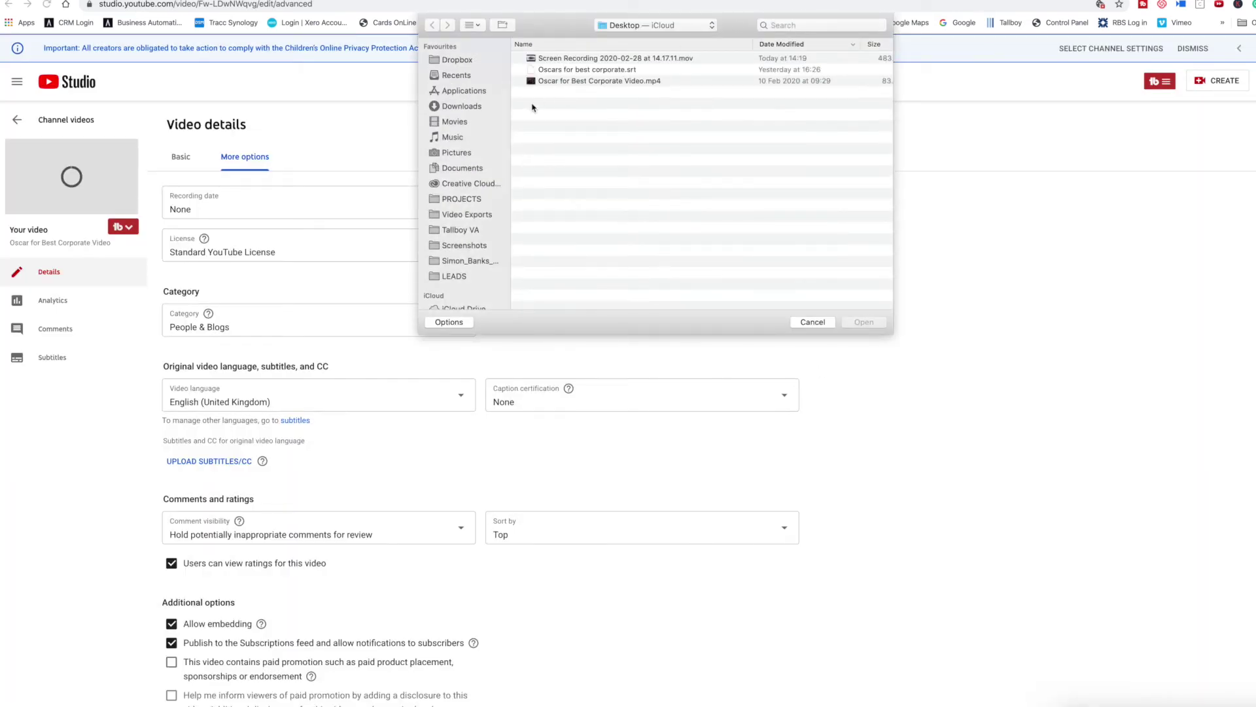
pyautogui.click(662, 69)
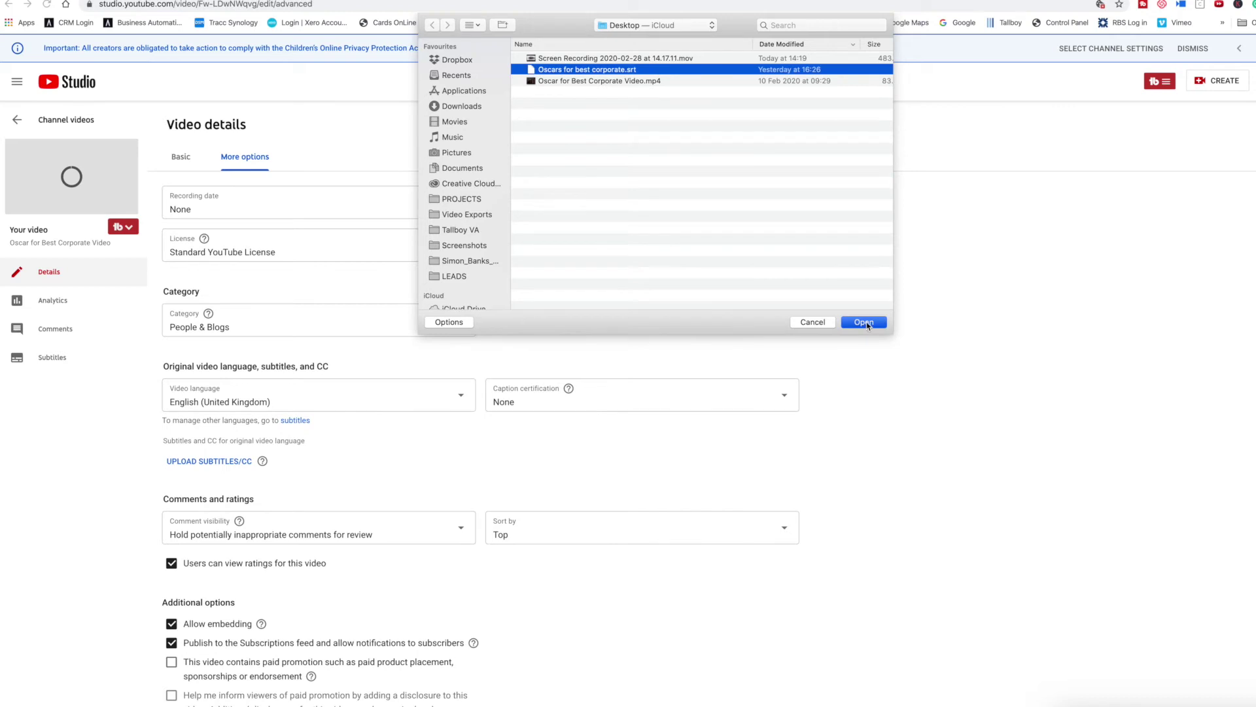
pyautogui.click(865, 323)
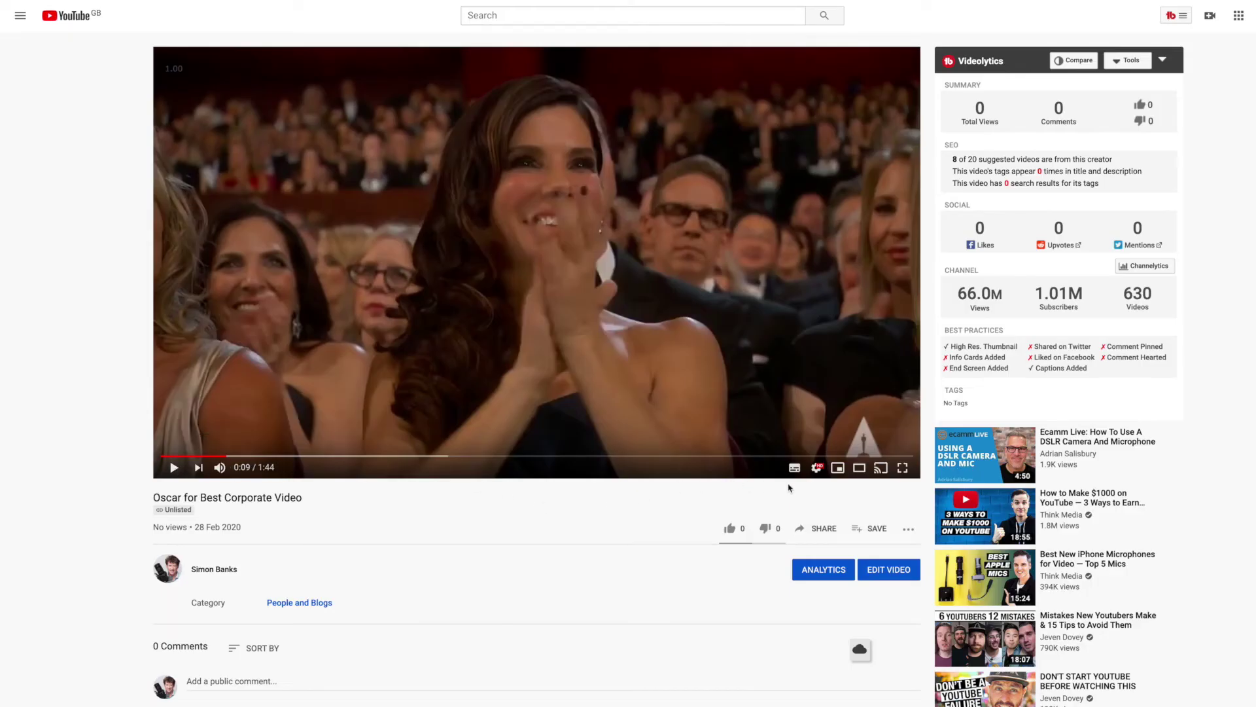
# Turn on closed captions for the Oscar video on YouTube and play it, and switch captions on in its LinkedIn post.
pyautogui.click(793, 469)
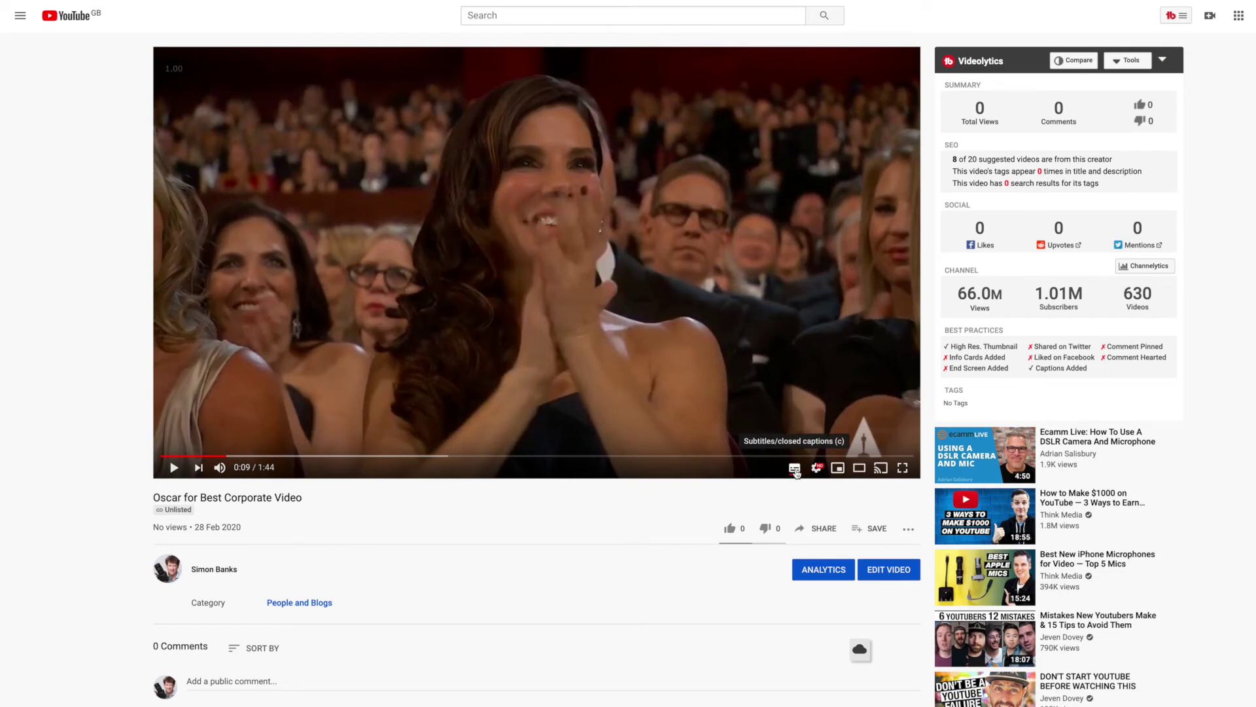
pyautogui.click(174, 468)
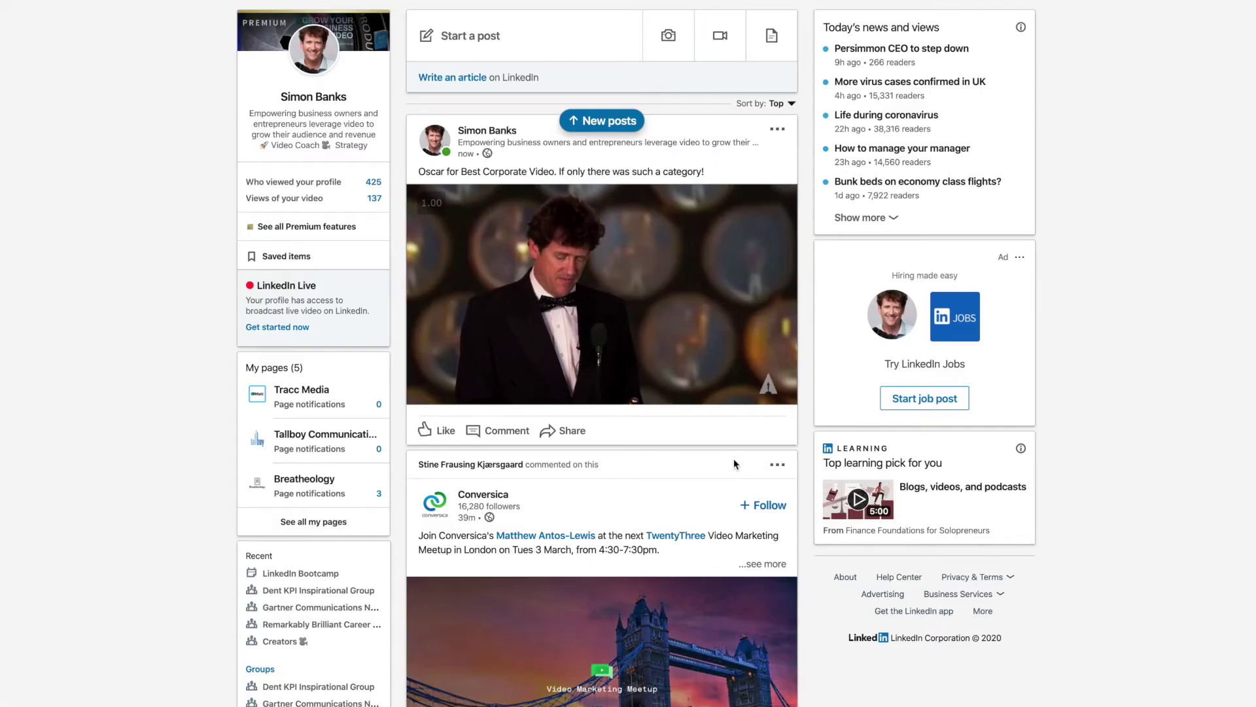
pyautogui.moveTo(728, 396)
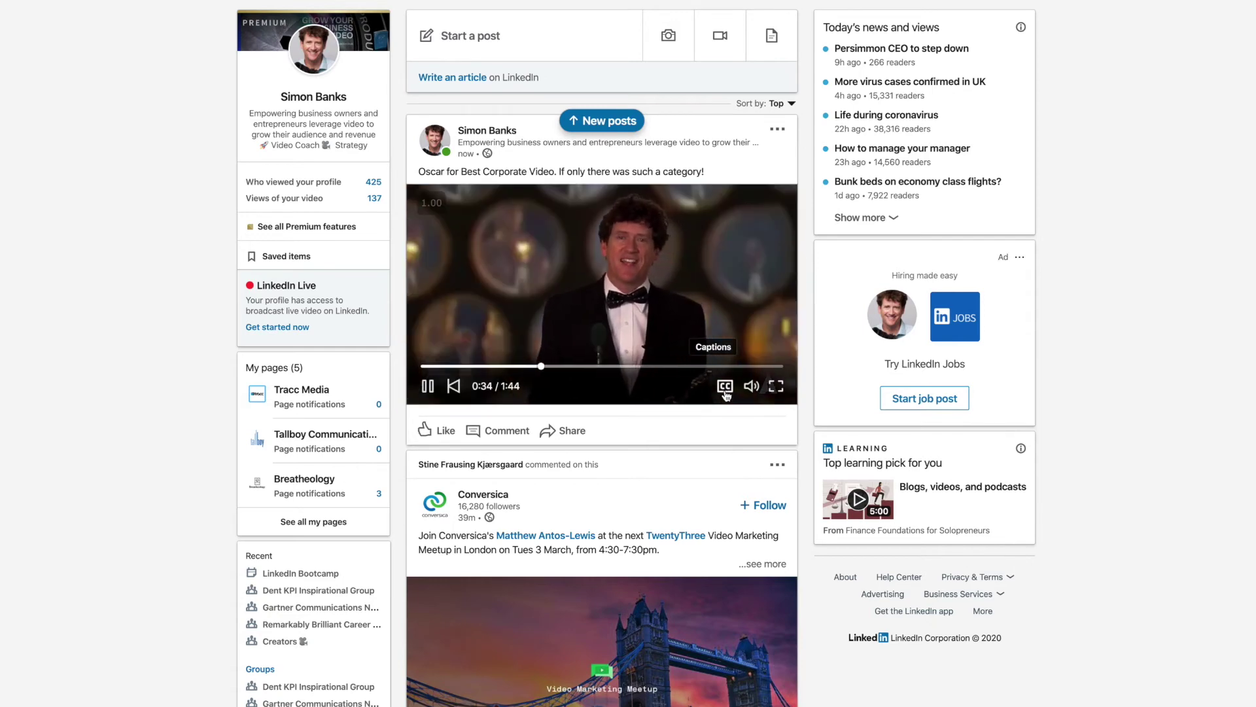
pyautogui.click(726, 391)
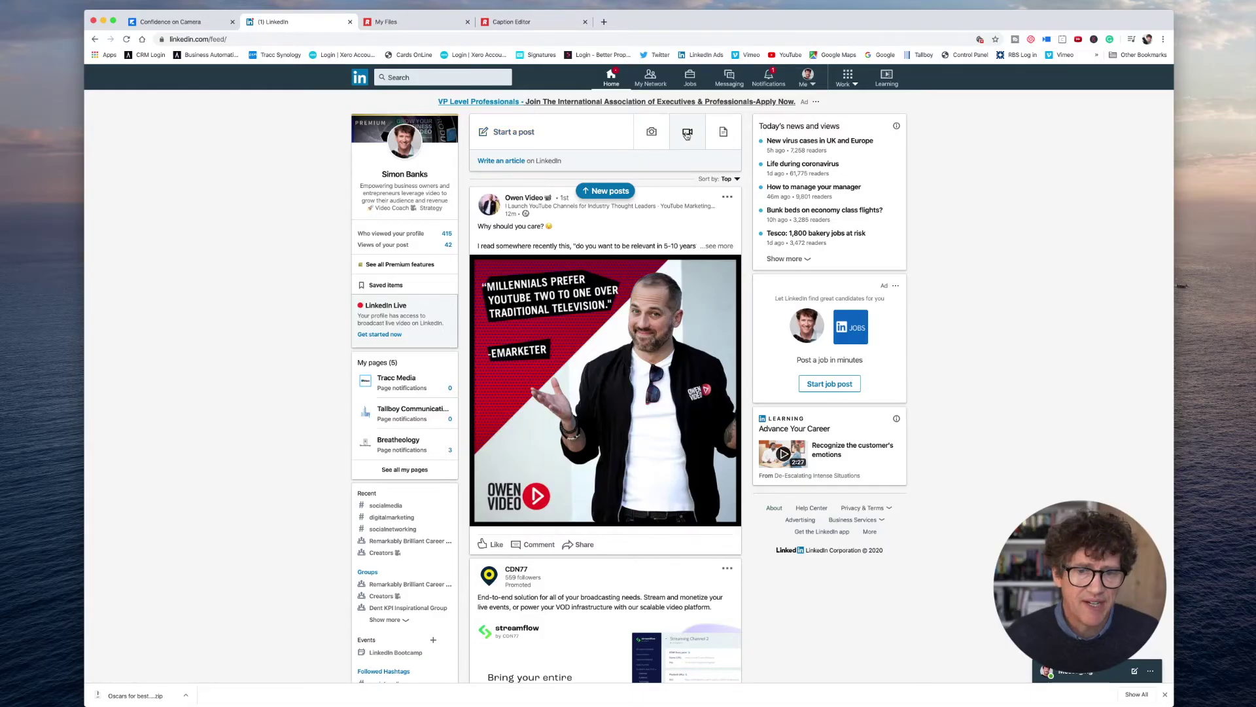
# Start a LinkedIn video post with the file Best Corporate Video Oscar.mp4 from the desktop.
pyautogui.click(682, 135)
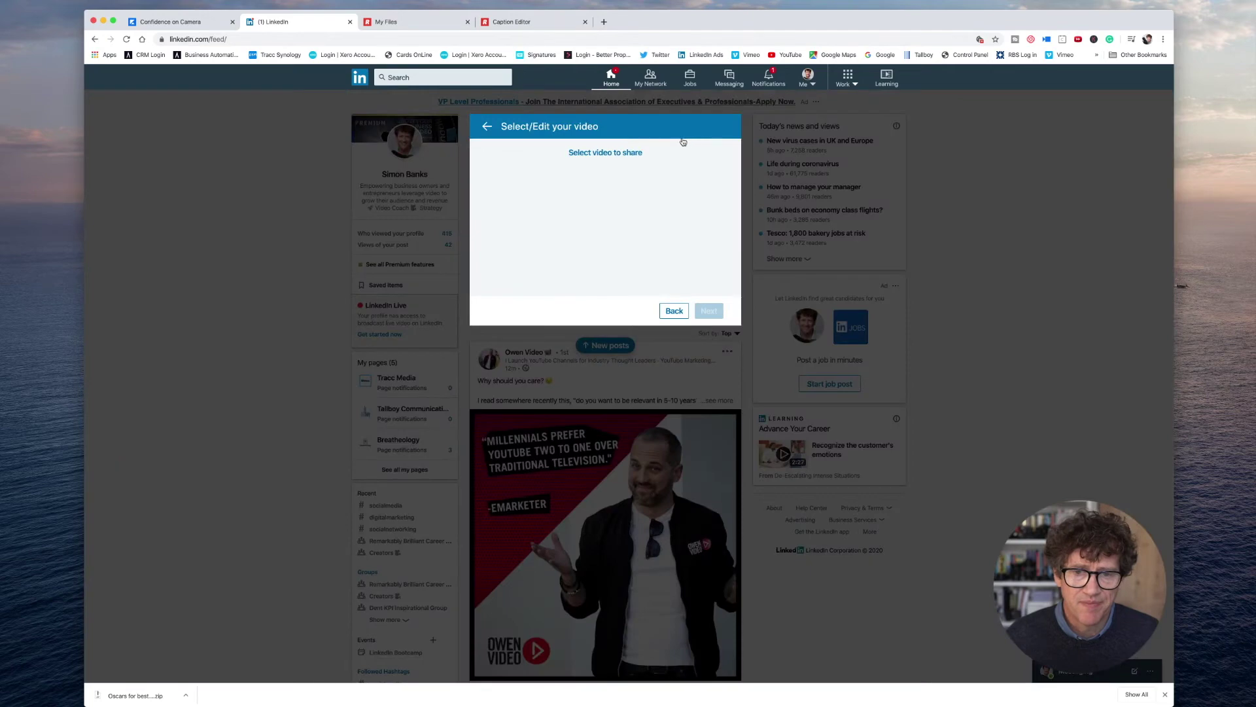
pyautogui.click(636, 112)
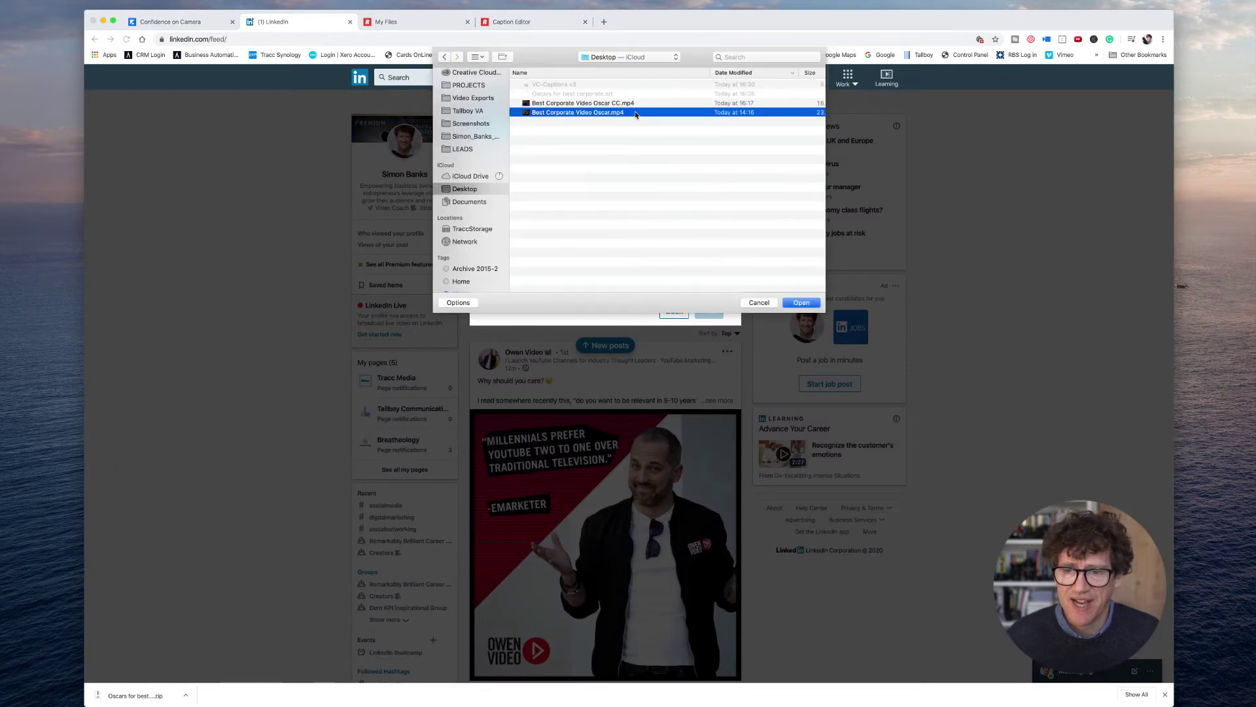
pyautogui.click(802, 303)
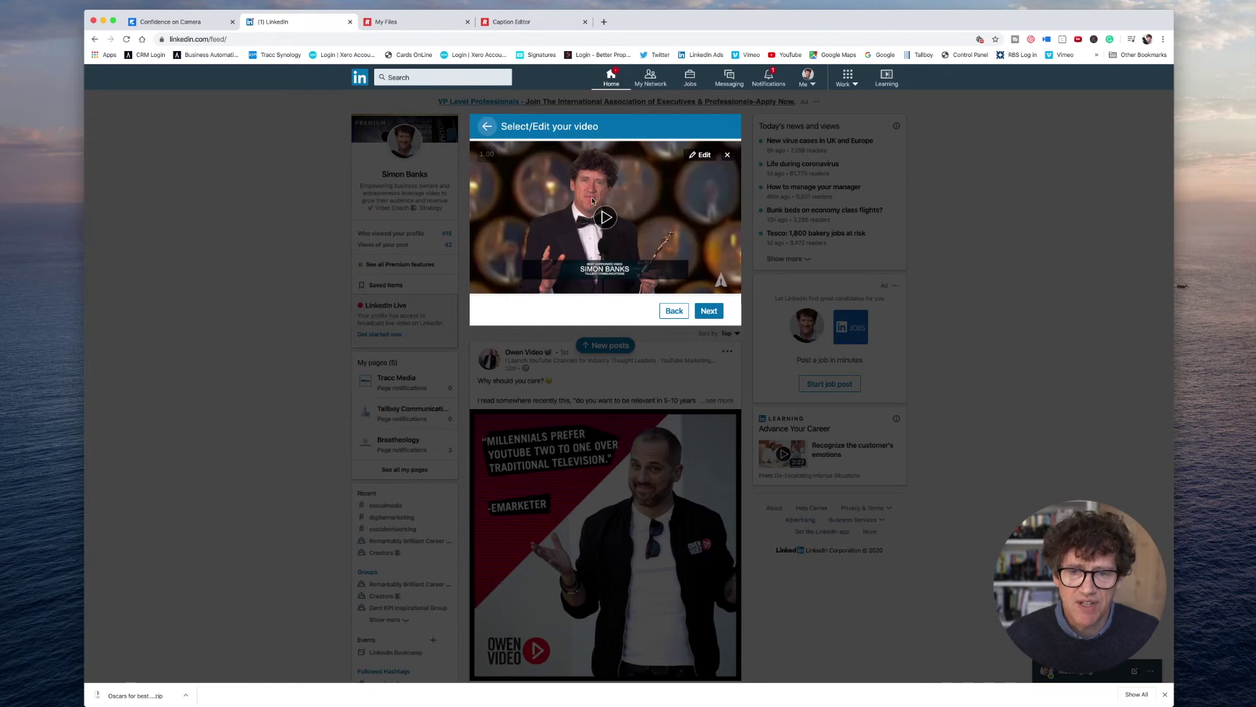
# Attach Oscars for best corporate.srt as the caption file of the LinkedIn video, and discard the post draft.
pyautogui.click(705, 156)
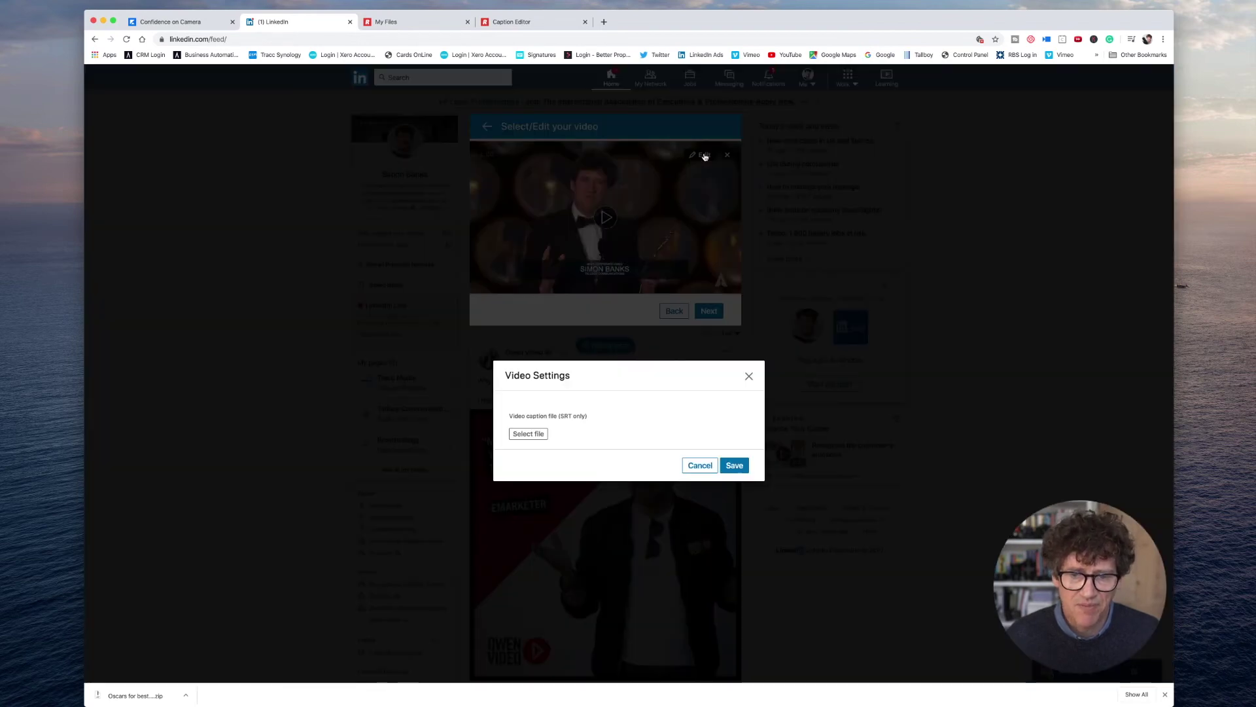
pyautogui.click(529, 434)
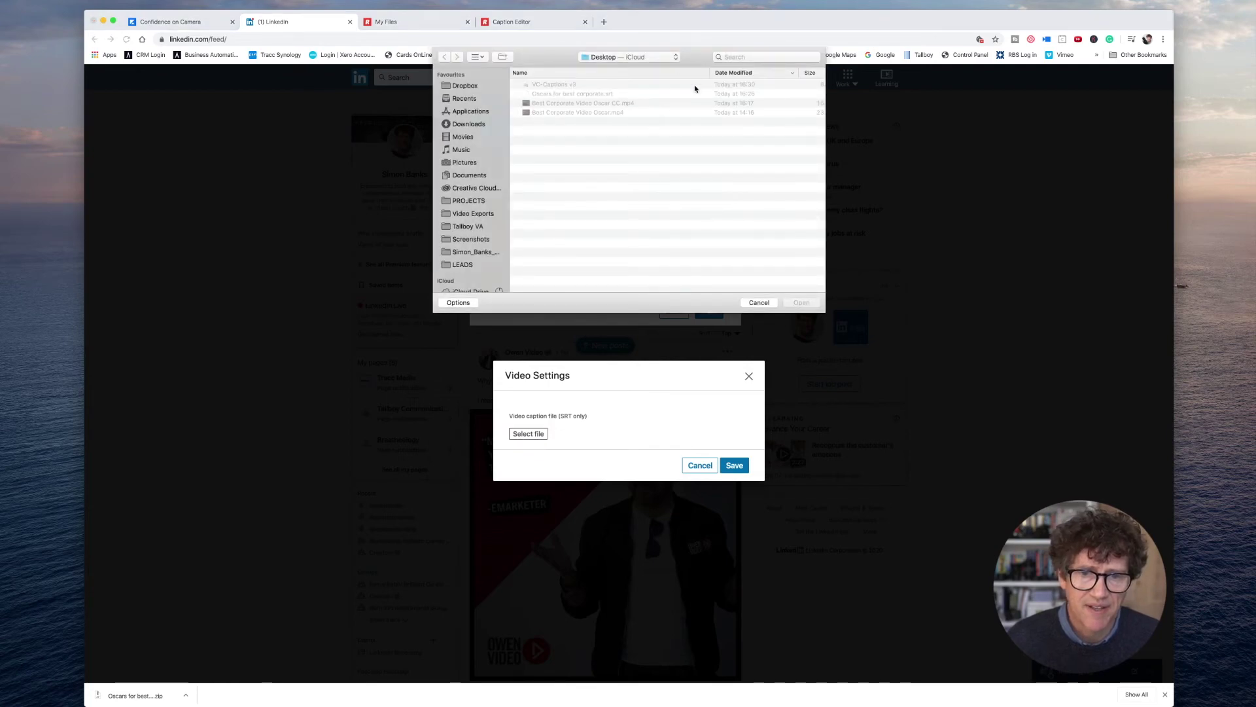
pyautogui.click(608, 93)
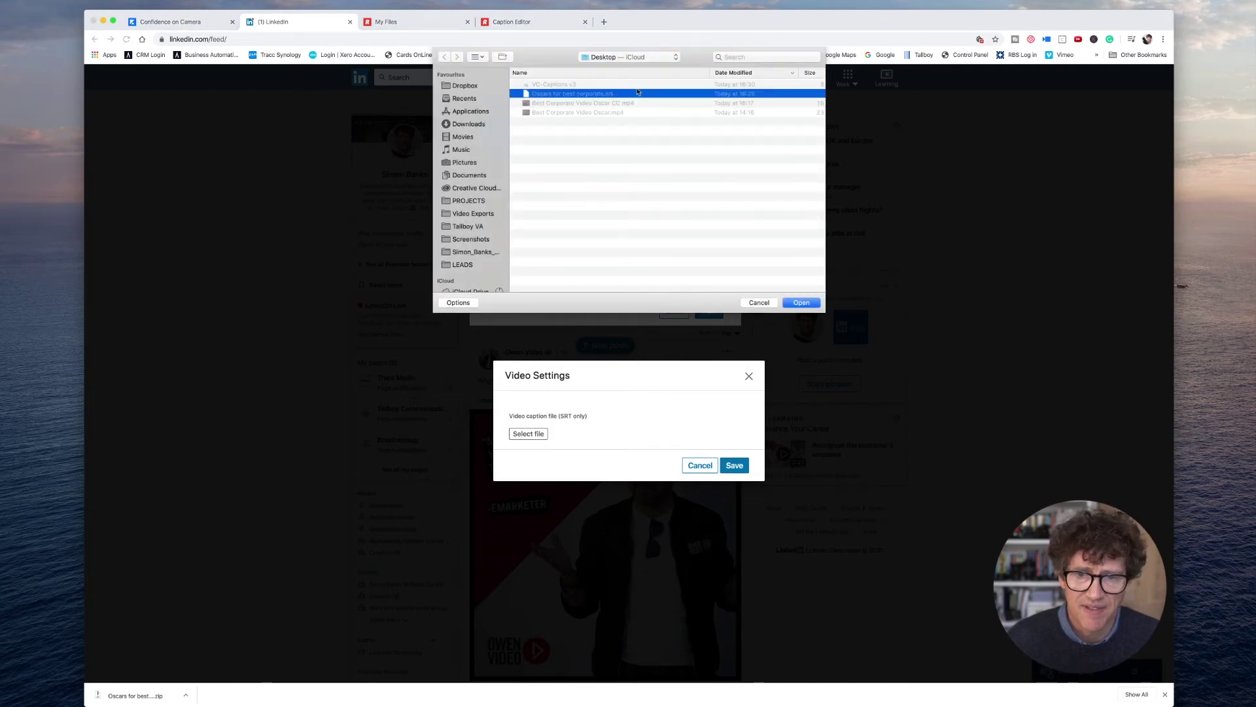
pyautogui.click(802, 303)
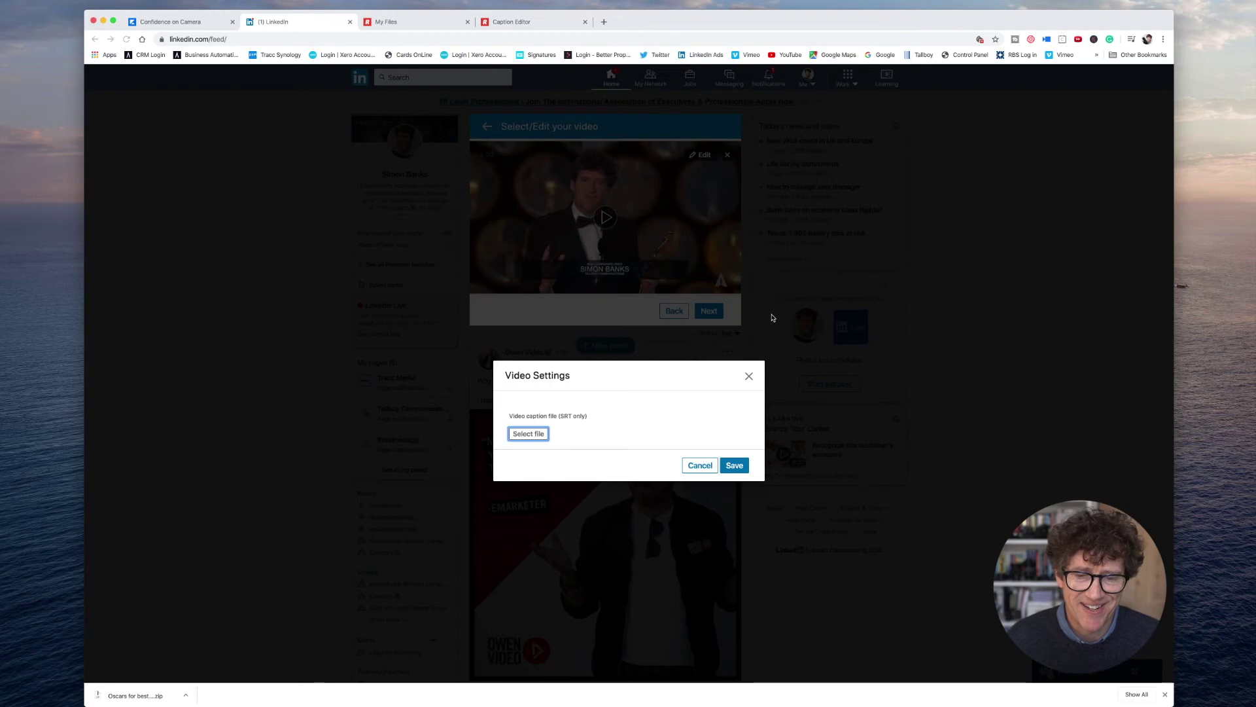
pyautogui.click(734, 465)
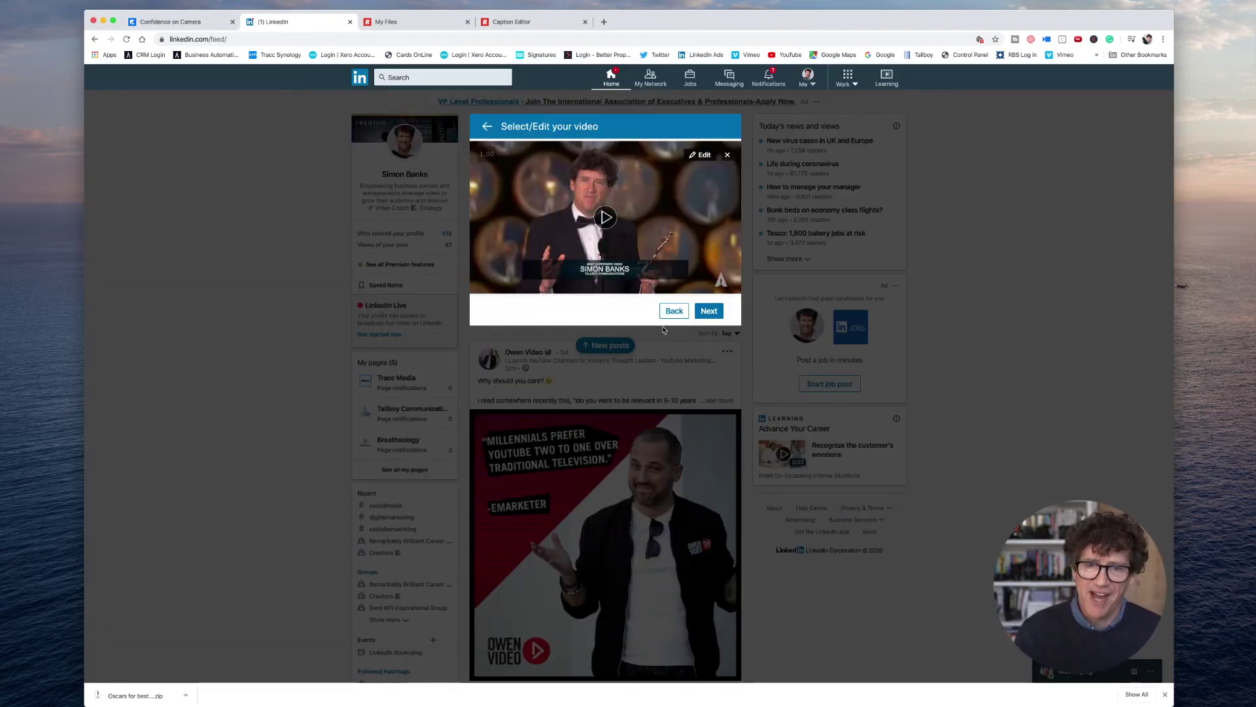
pyautogui.click(709, 311)
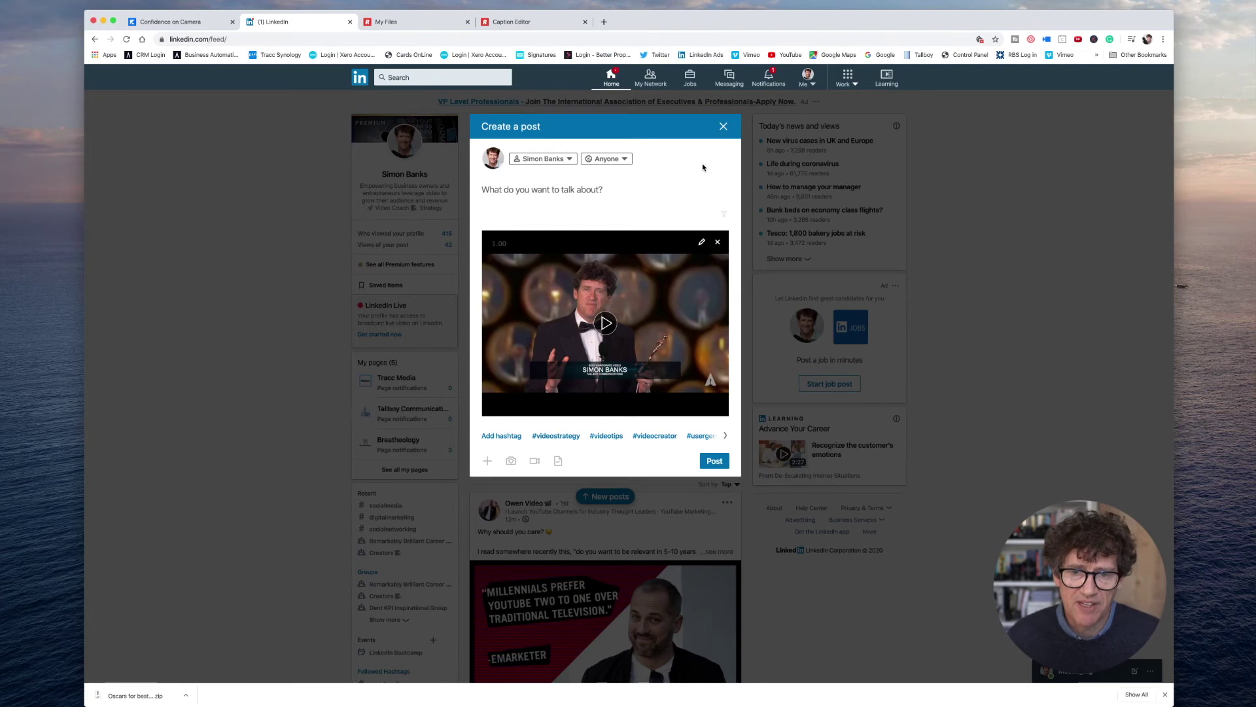
pyautogui.click(723, 126)
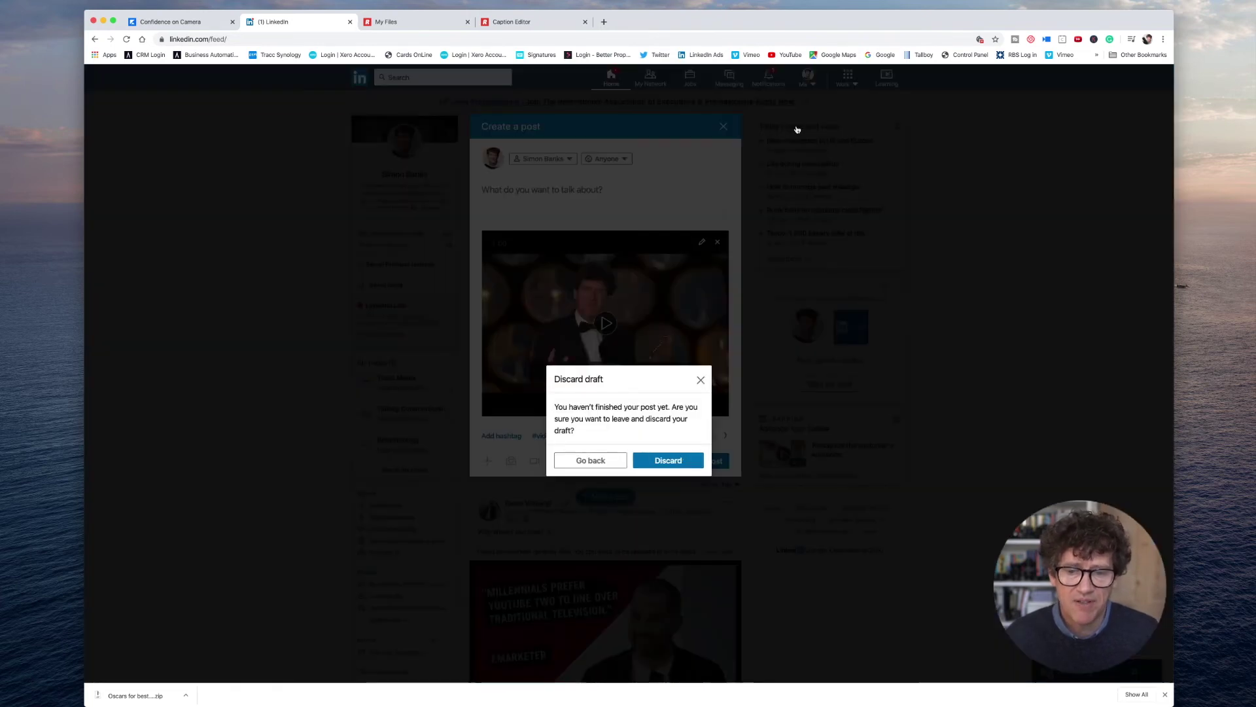
pyautogui.click(667, 460)
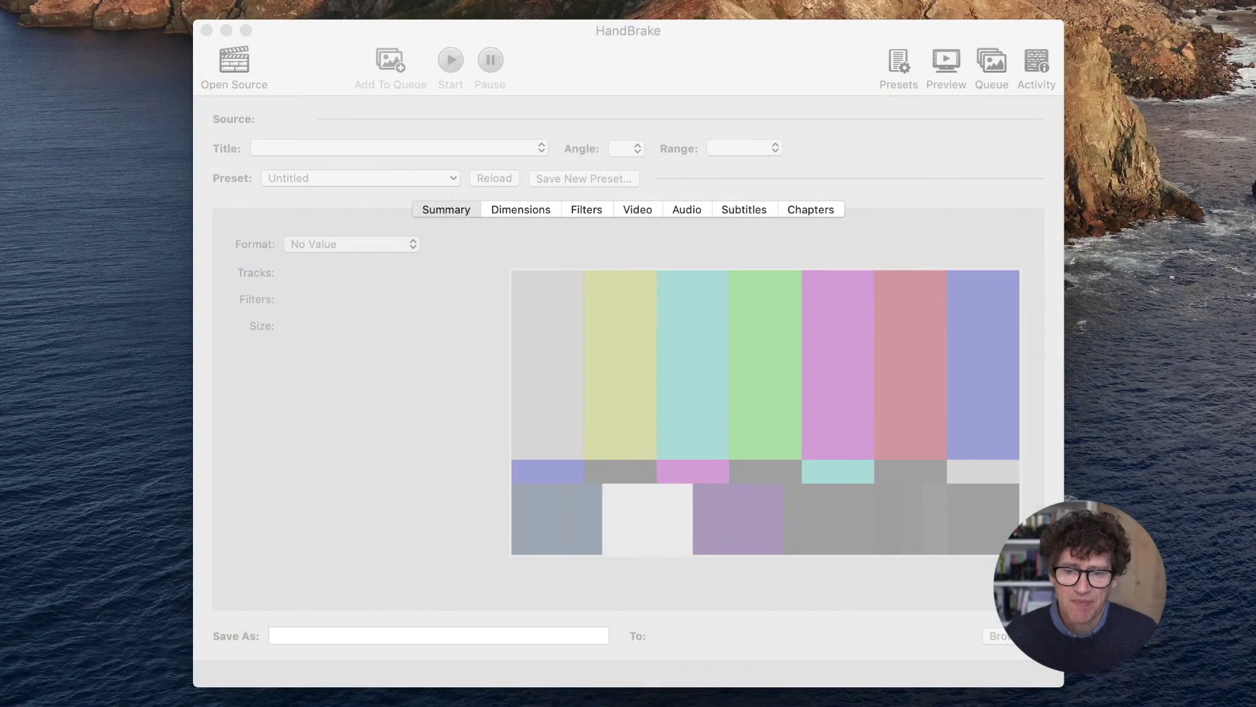
# In HandBrake, open Best Corporate Video Oscar.mp4 from the Desktop as the source video.
pyautogui.click(959, 195)
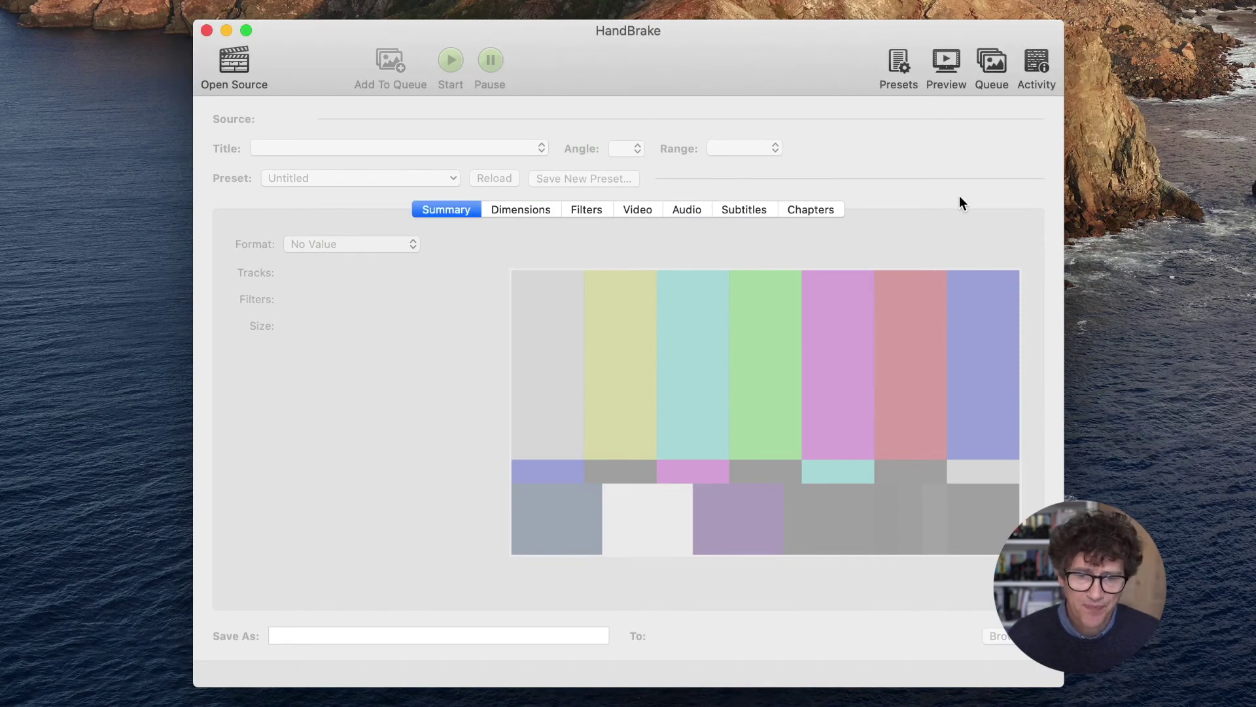
pyautogui.click(227, 69)
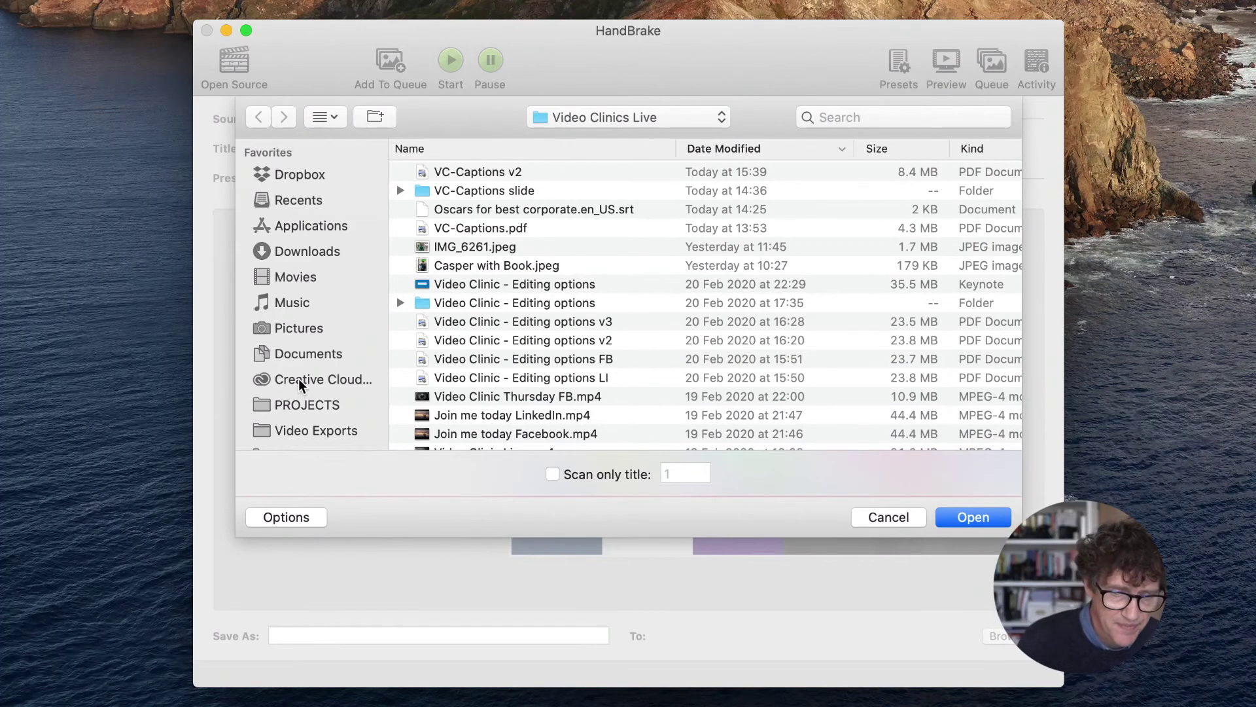
pyautogui.scroll(-3, 298, 376)
pyautogui.scroll(-3, 279, 317)
pyautogui.scroll(-2, 277, 288)
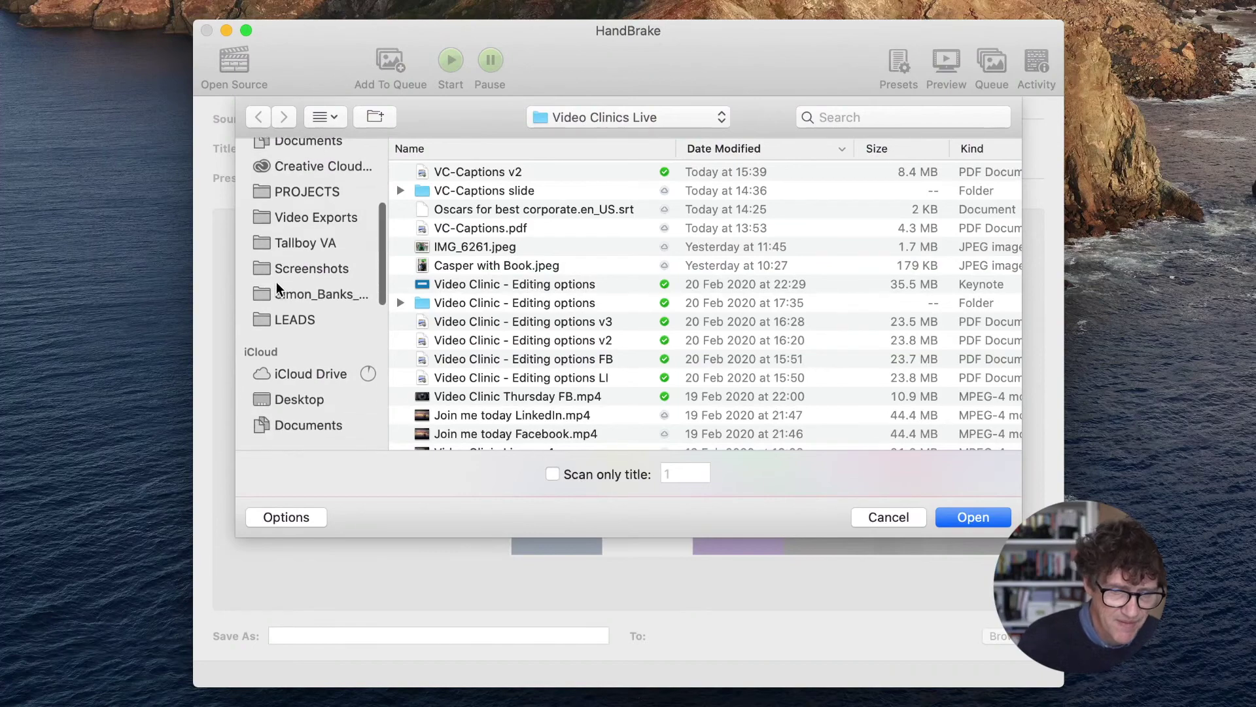
pyautogui.click(277, 373)
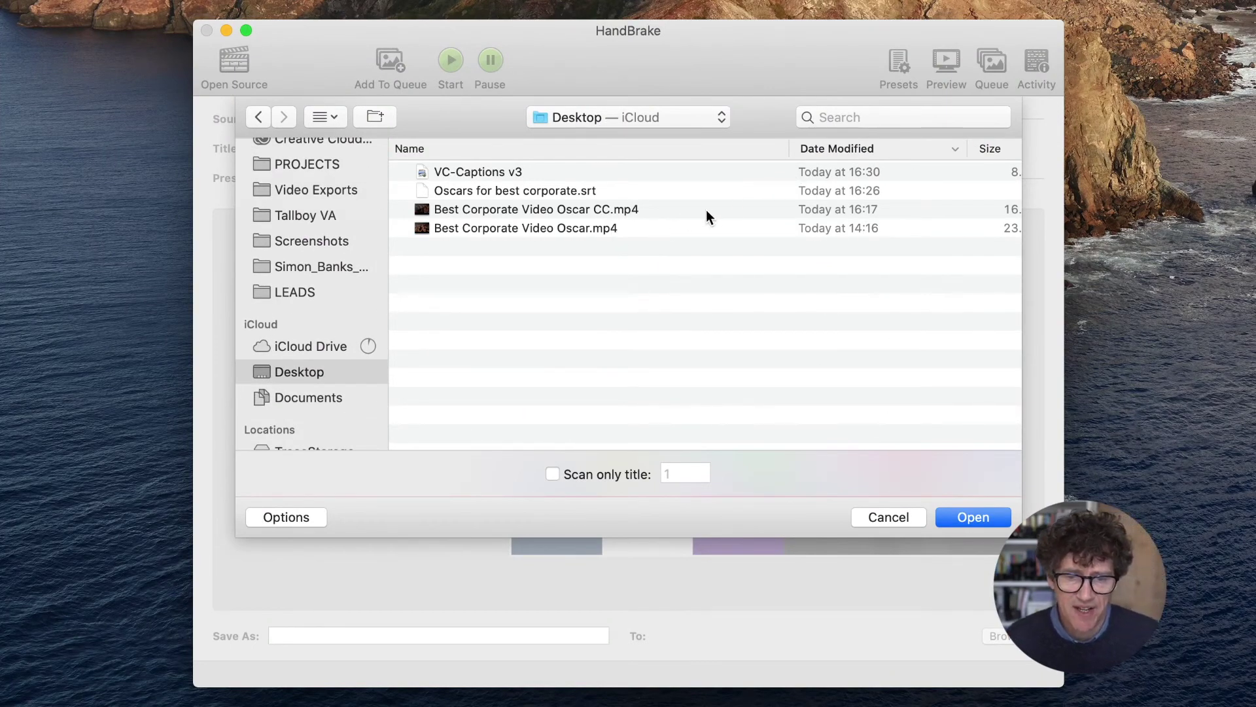
pyautogui.click(606, 227)
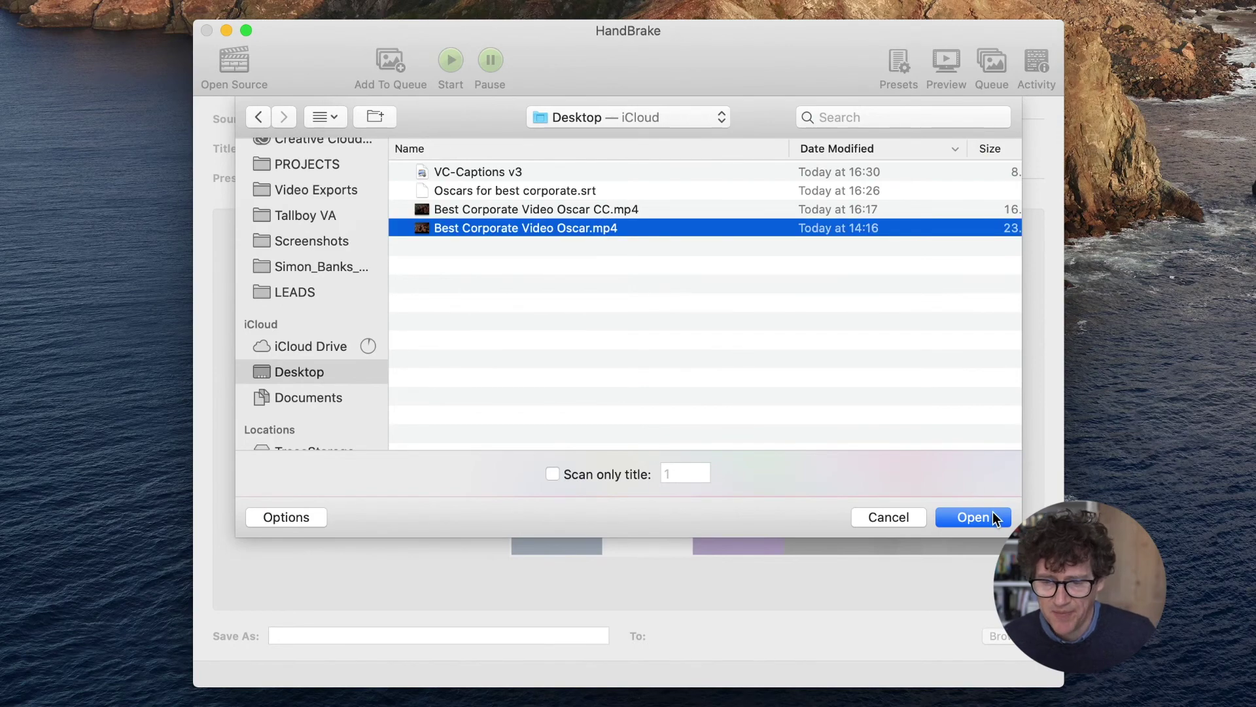
pyautogui.click(974, 517)
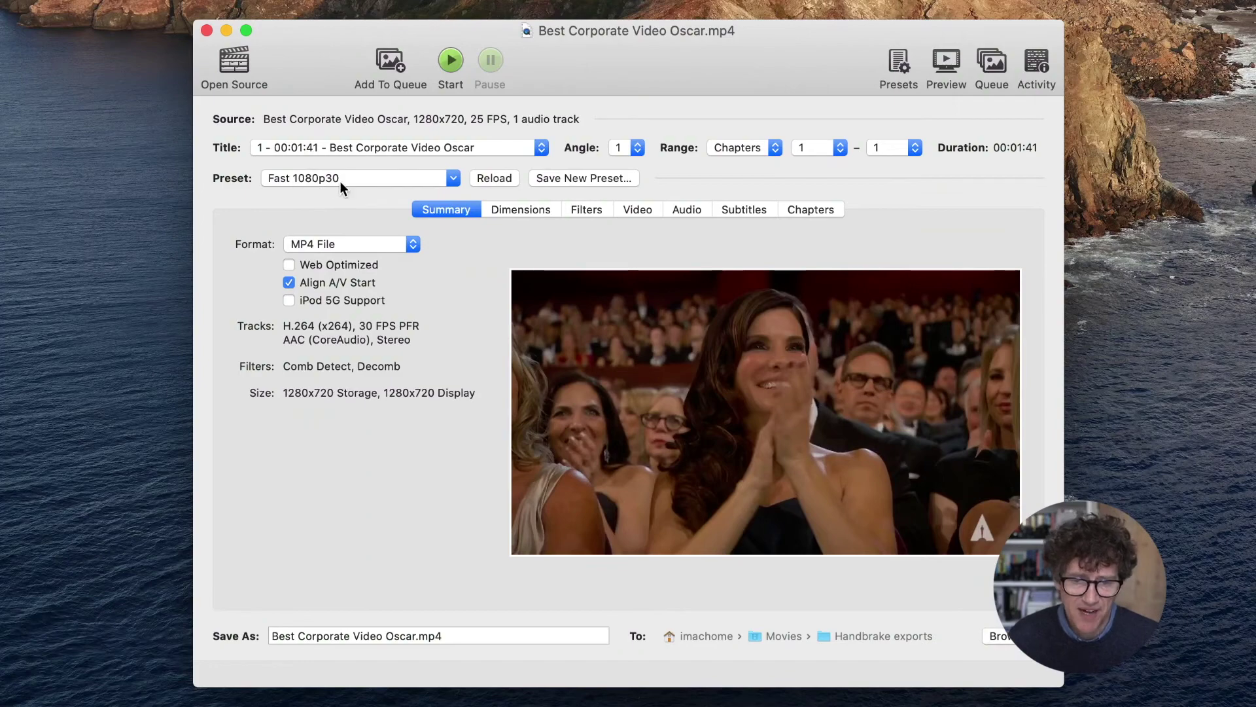
# Set the output video's framerate to 25 (PAL Film/Video).
pyautogui.click(634, 208)
pyautogui.click(407, 274)
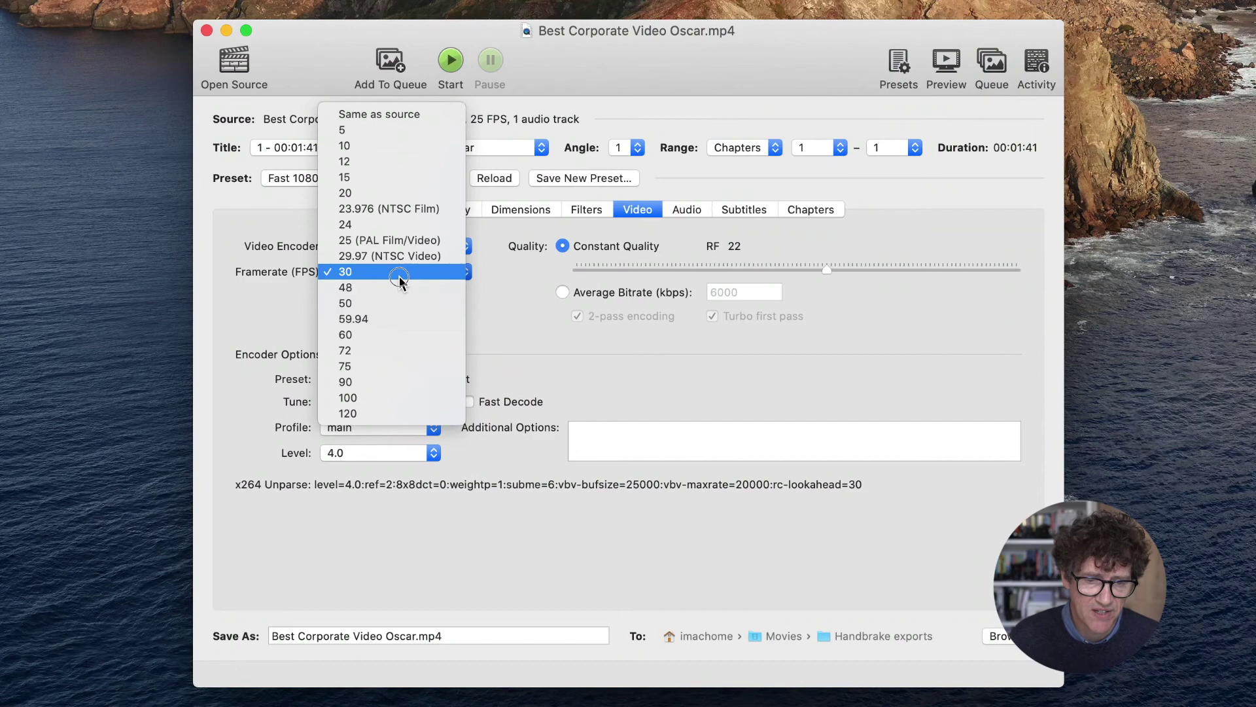
pyautogui.click(403, 240)
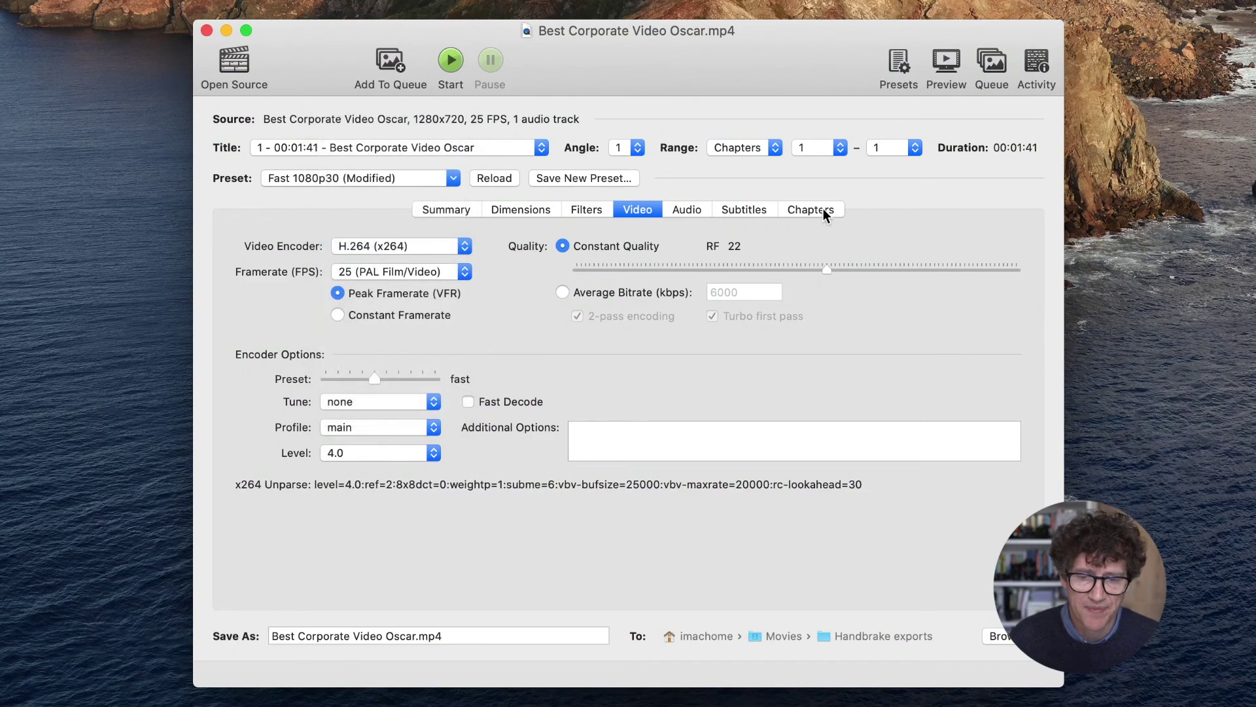
# Add Oscars for best corporate.srt as a burned-in external subtitles track and start the encode.
pyautogui.click(744, 208)
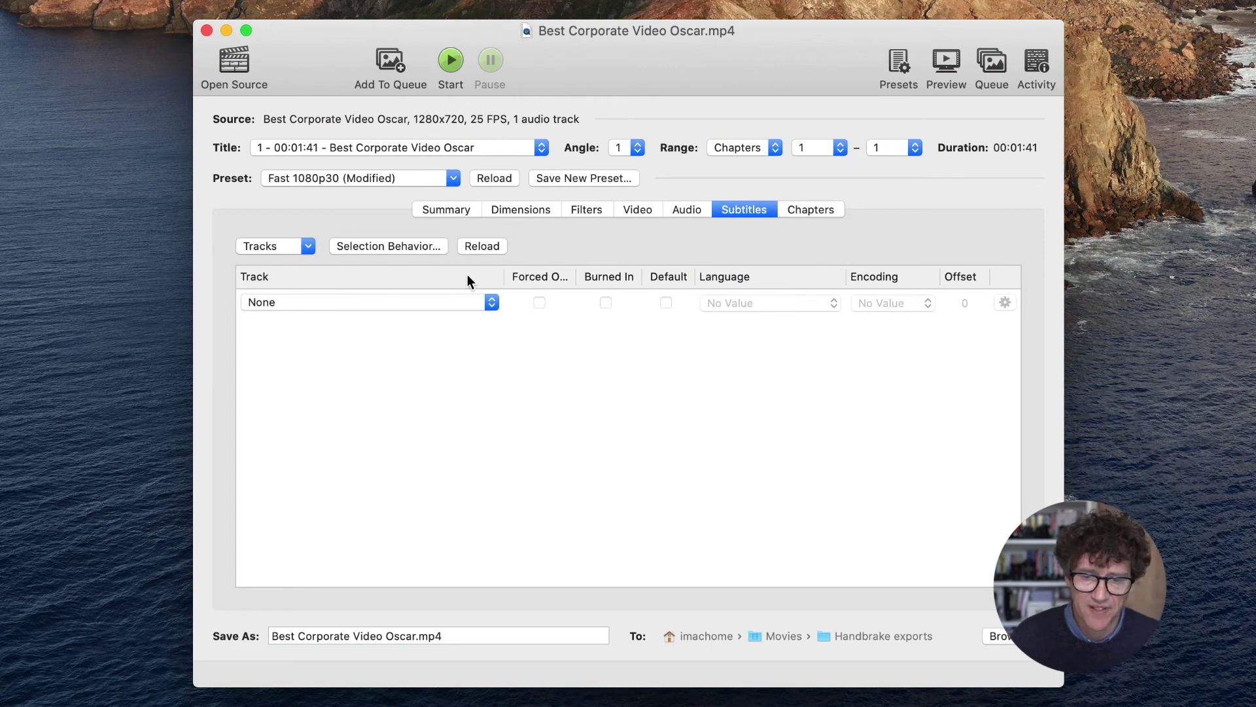
pyautogui.click(290, 246)
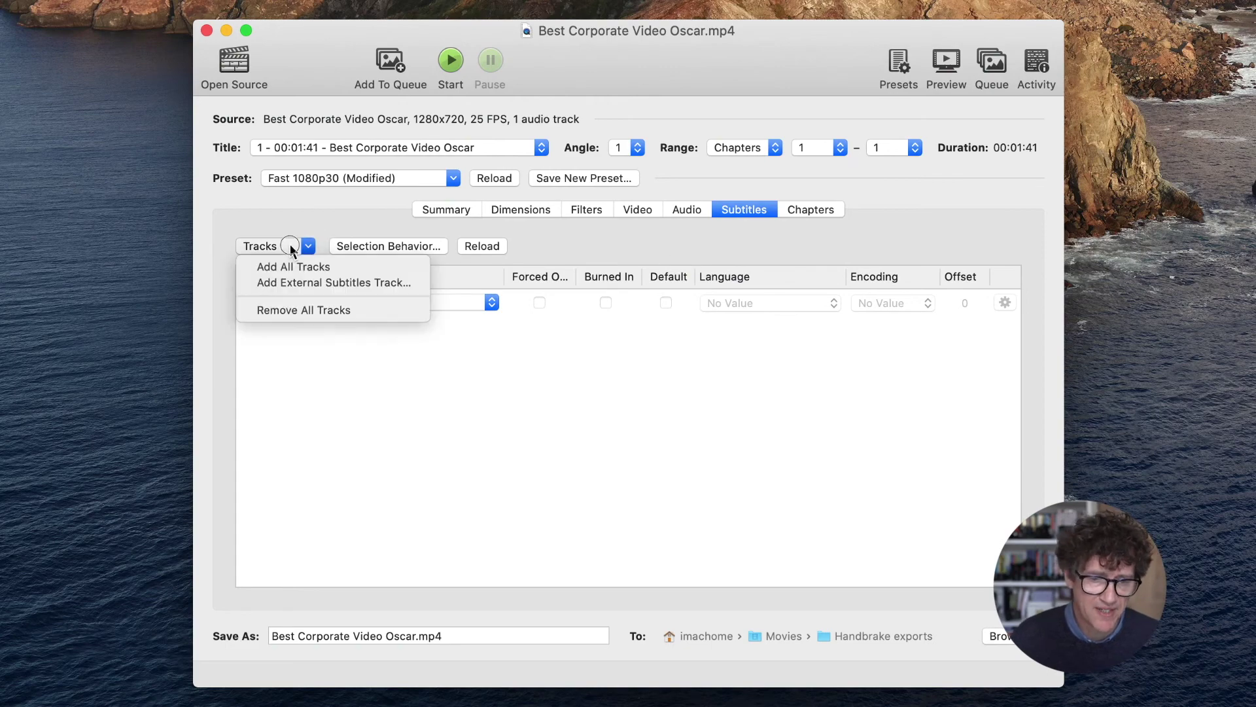
pyautogui.click(305, 283)
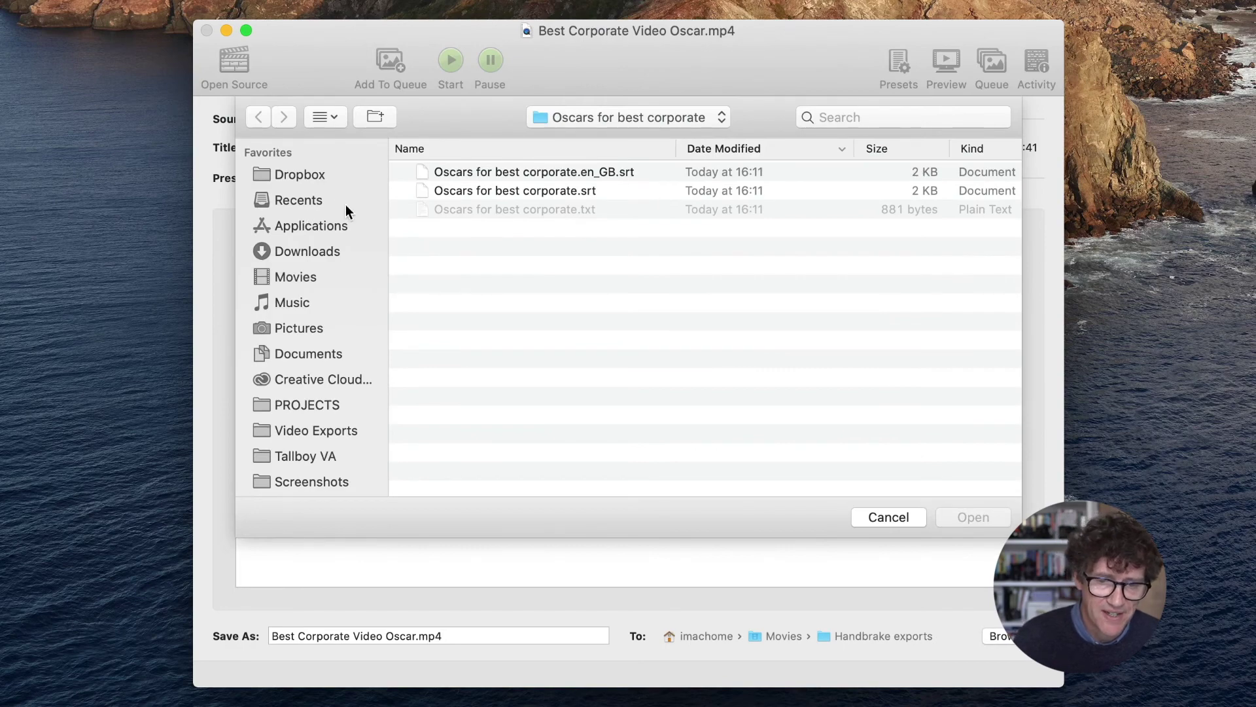
pyautogui.click(599, 189)
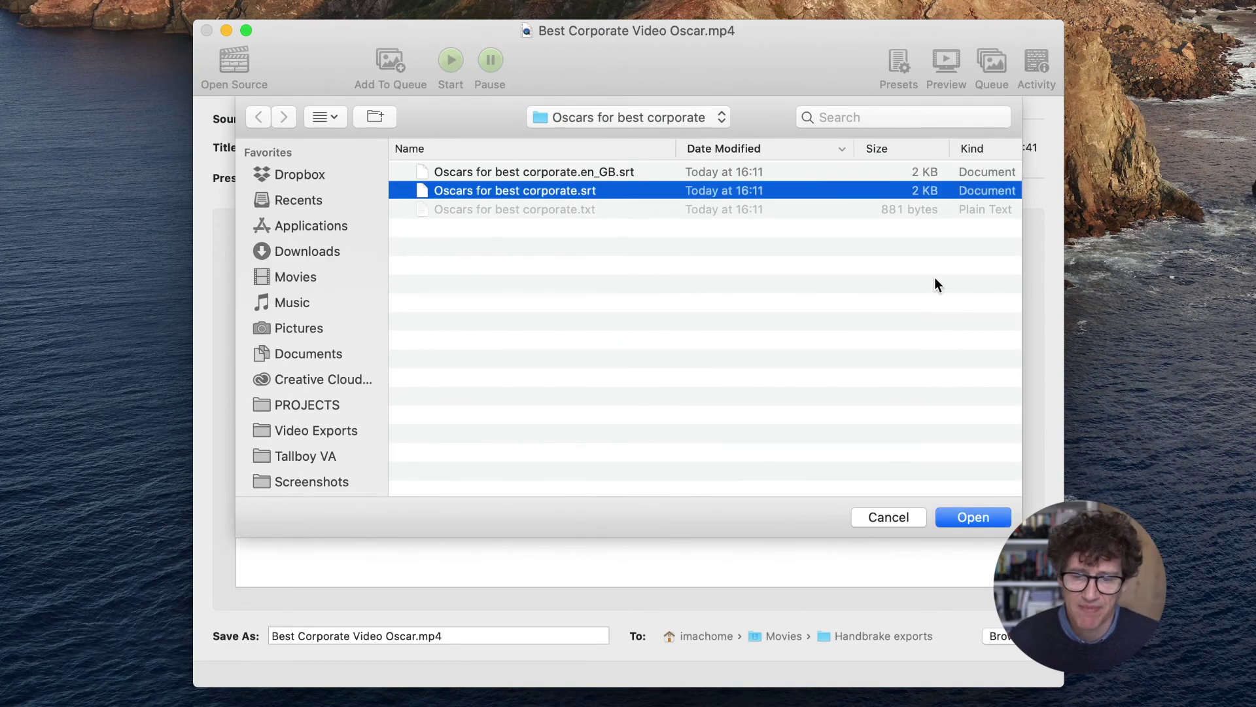
pyautogui.click(959, 519)
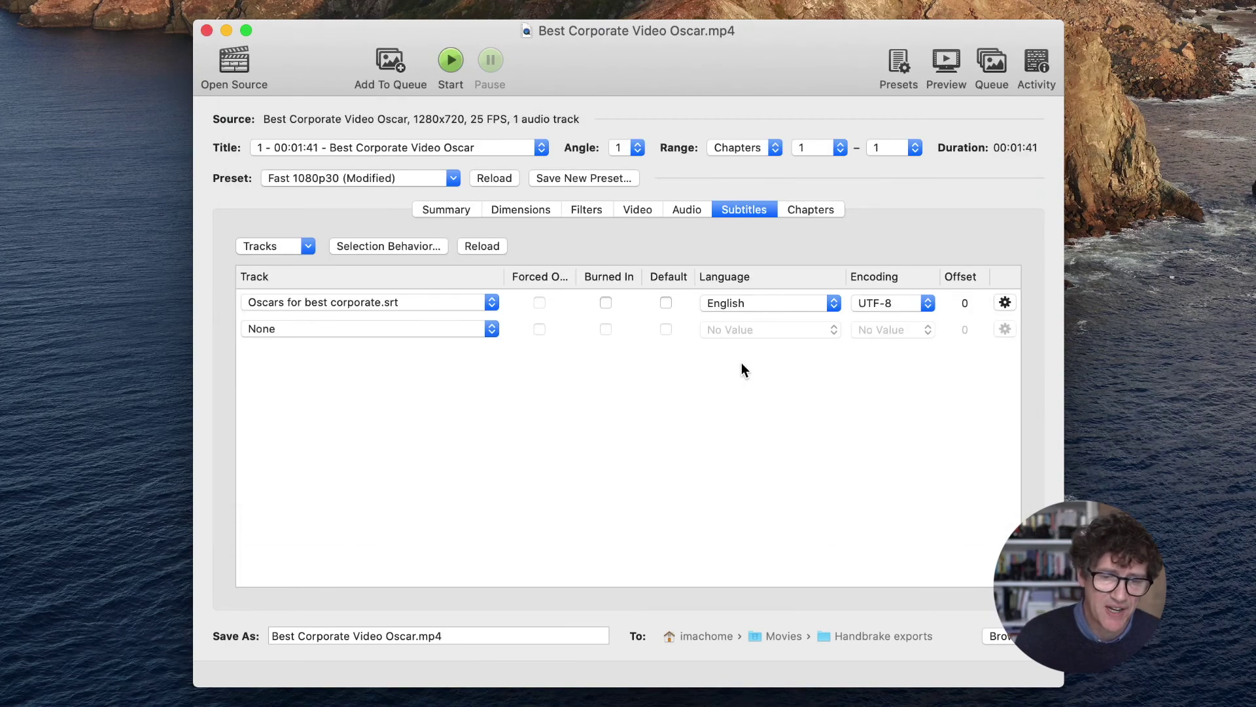
pyautogui.click(606, 302)
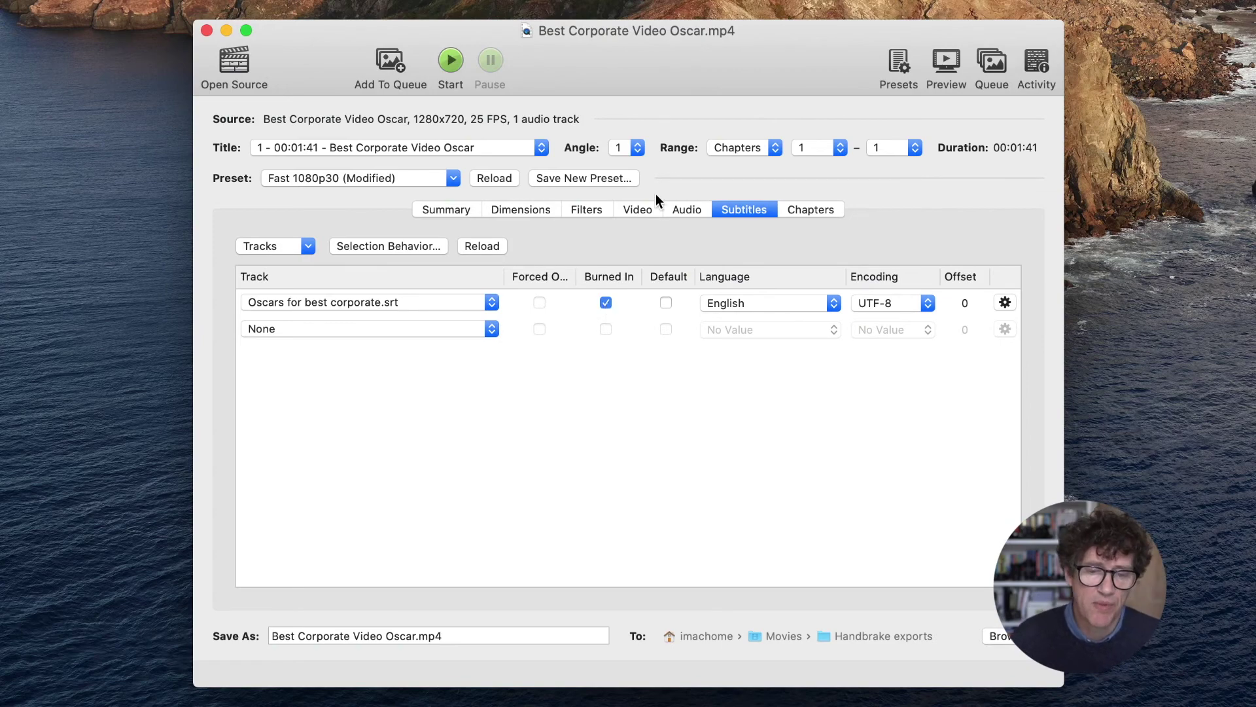
pyautogui.click(448, 64)
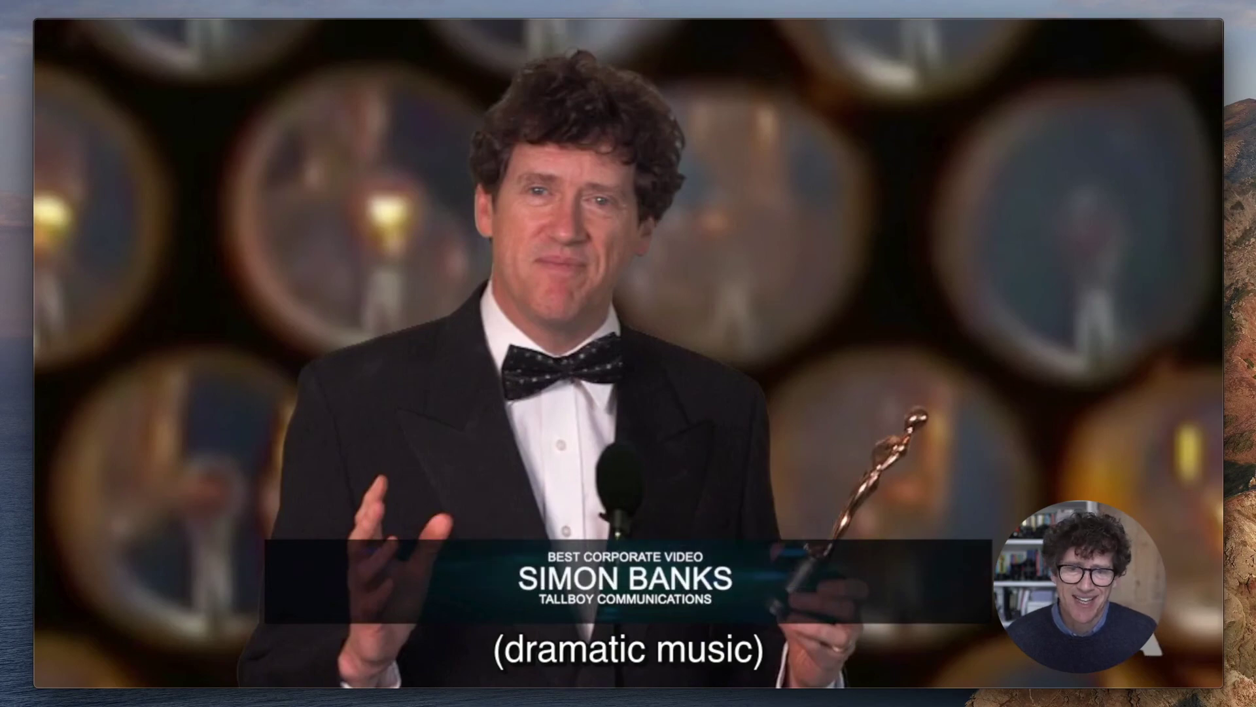
# Play Best Corporate Video Oscar CC.mp4 to check its burned-in captions, with the volume turned all the way down.
pyautogui.moveTo(1133, 56)
pyautogui.click(628, 540)
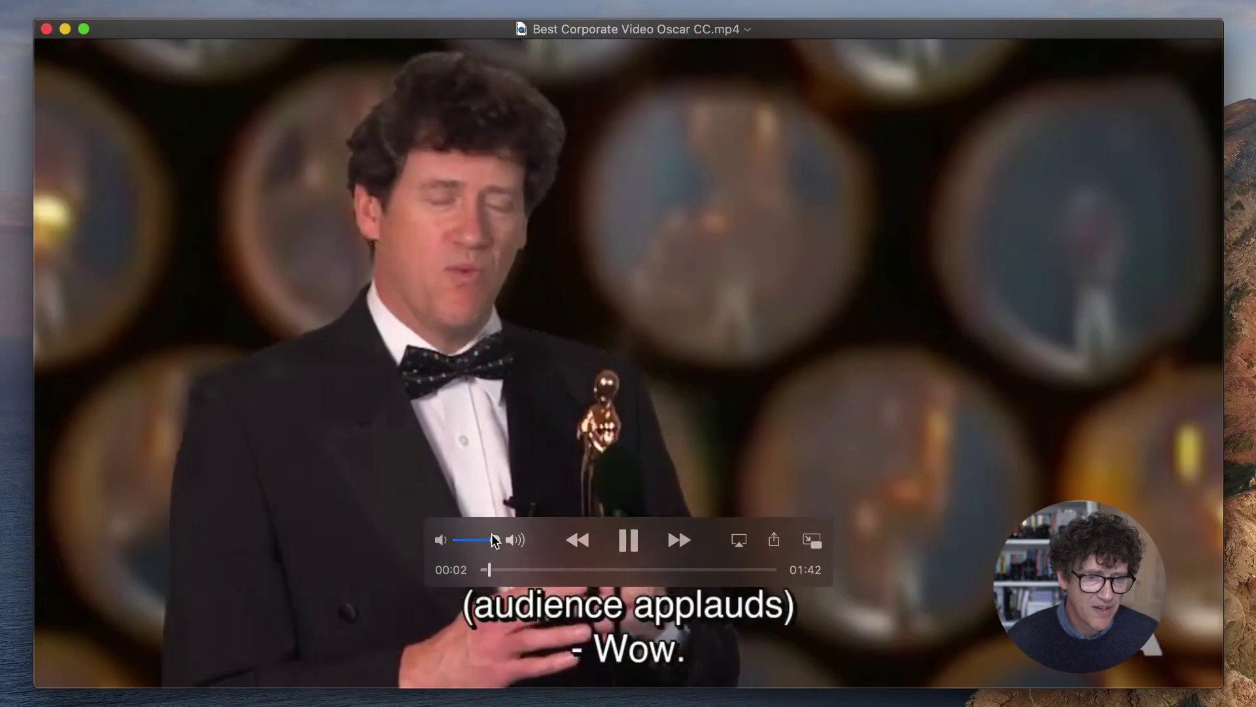
pyautogui.moveTo(495, 540); pyautogui.dragTo(400, 537)
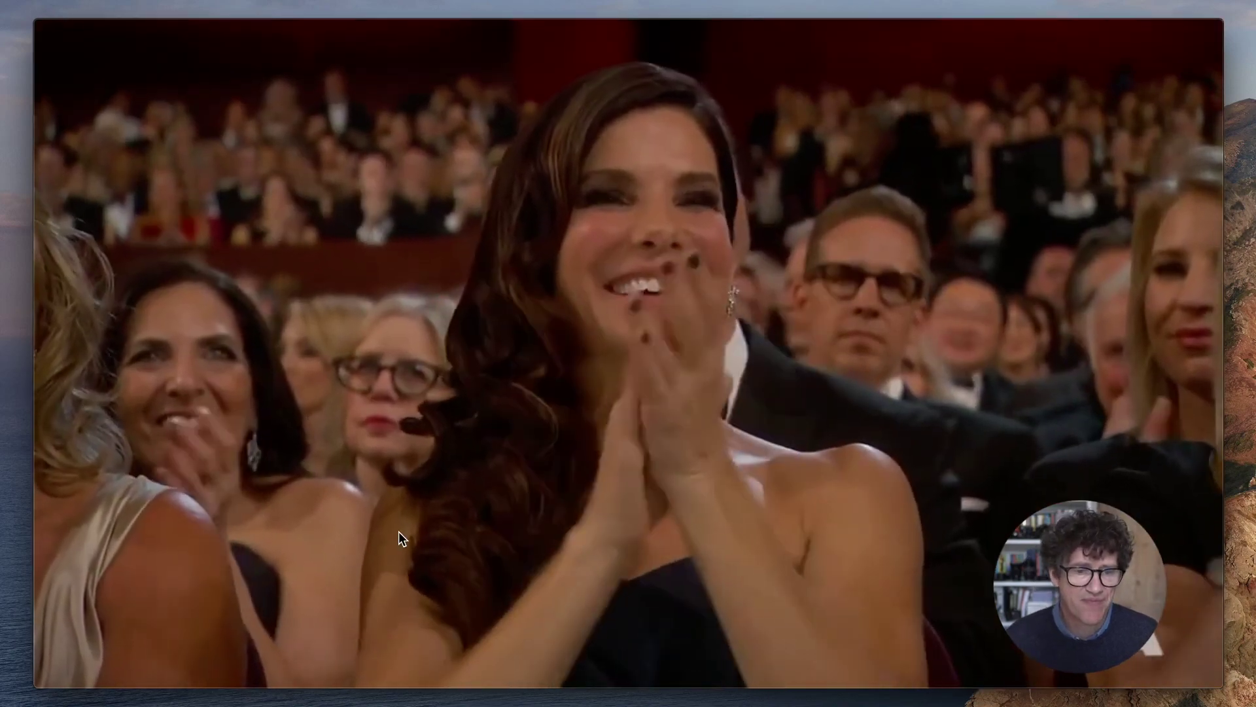
pyautogui.moveTo(409, 555)
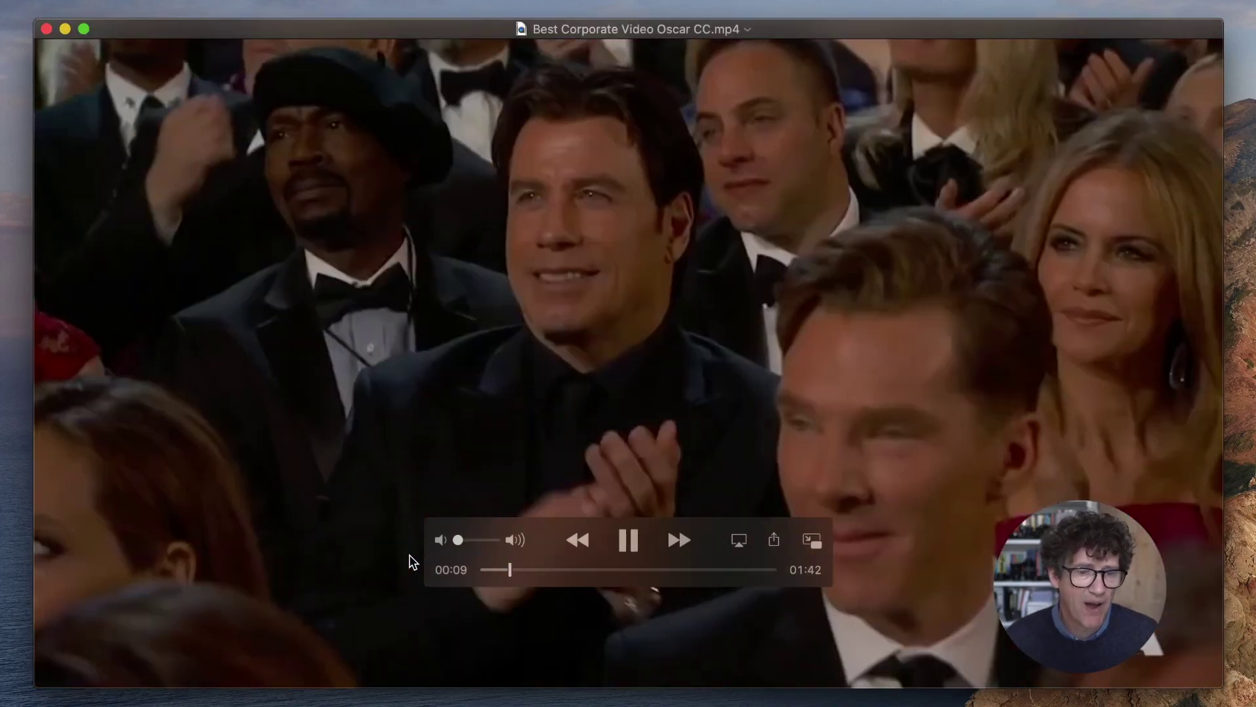